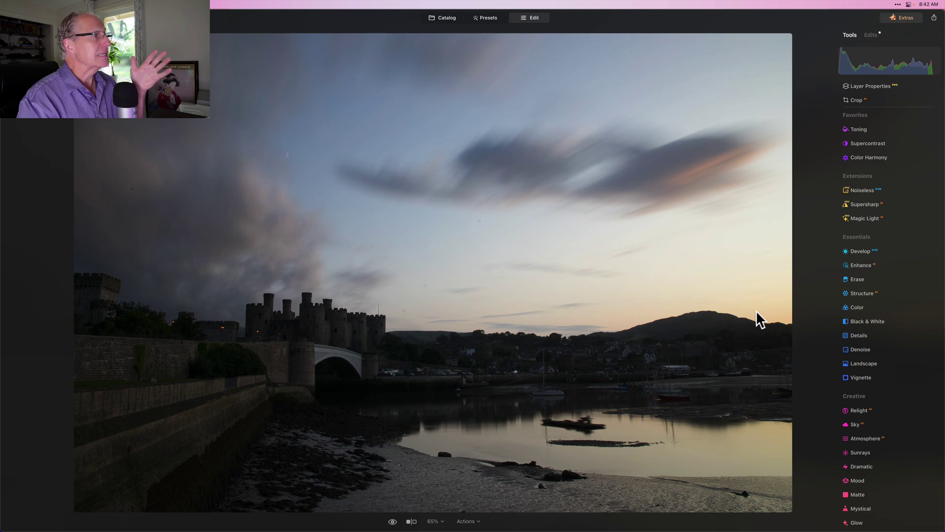
Open the Develop raw adjustments and turn on clipping warnings.
{"action": "left_click", "coordinate": [862, 251]}
{"action": "scroll", "coordinate": [863, 249], "scroll_direction": "down", "scroll_amount": 2}
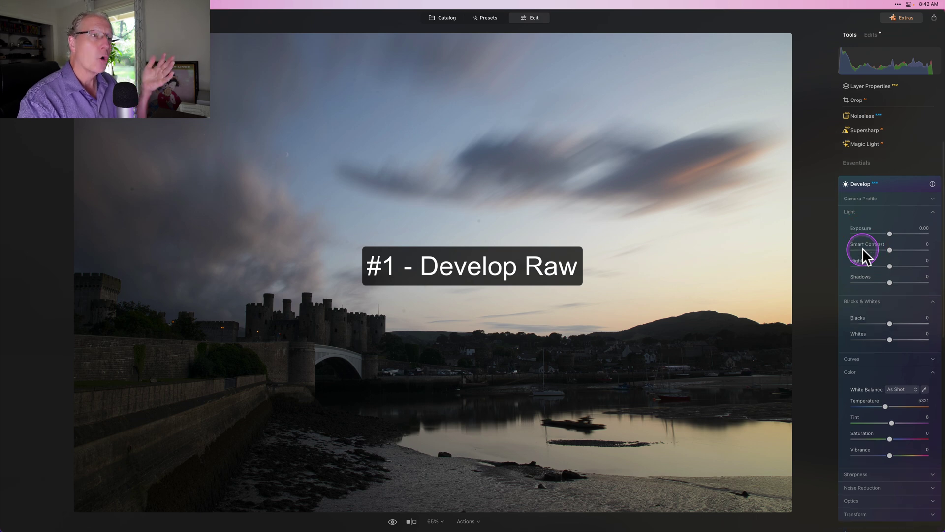
{"action": "scroll", "coordinate": [863, 248], "scroll_direction": "down", "scroll_amount": 1}
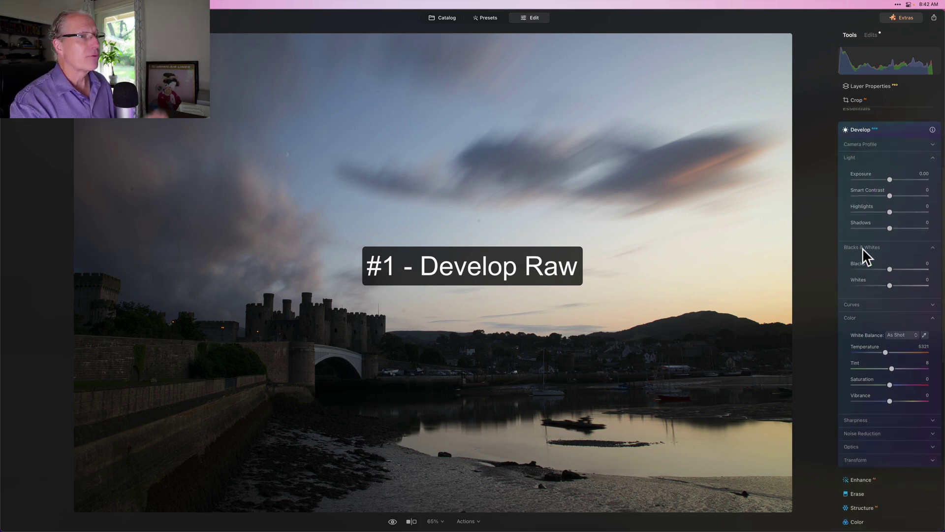
{"action": "left_click", "coordinate": [812, 238]}
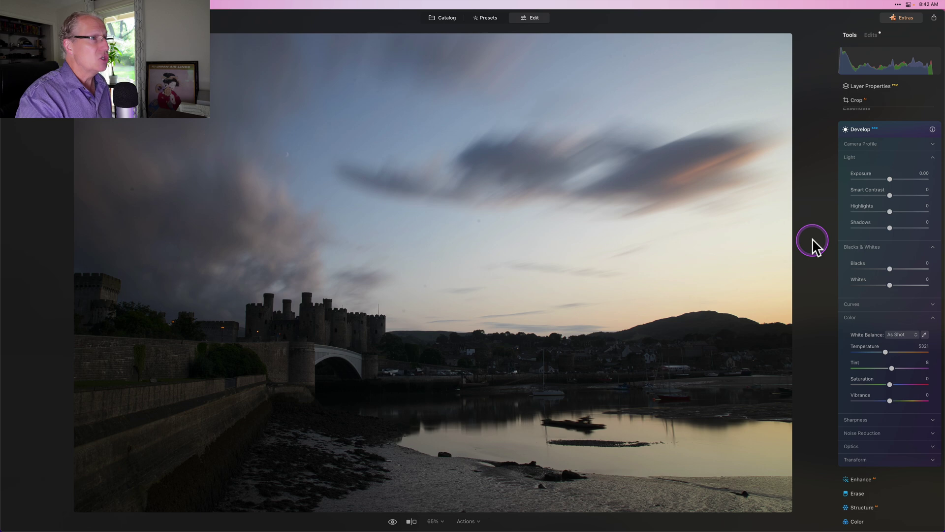
{"action": "key", "text": "j"}
{"action": "left_click", "coordinate": [629, 305]}
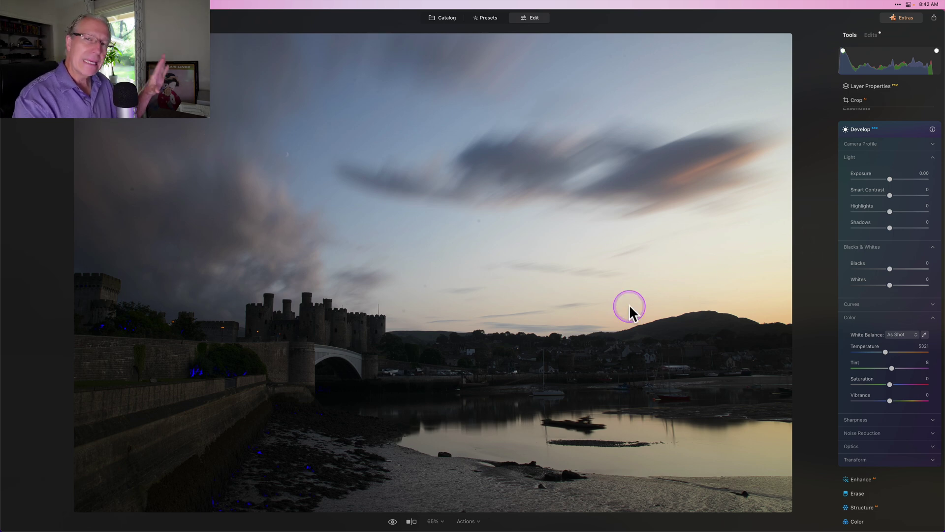
{"action": "left_click", "coordinate": [801, 256]}
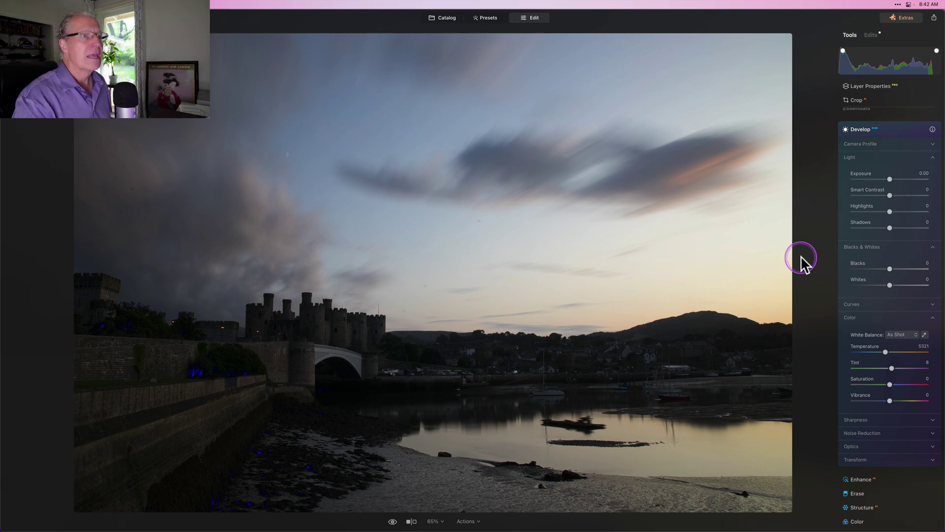
Set Exposure 0.41, Blacks 6, Shadows 19, Highlights -21 and Whites 3.
{"action": "left_click", "coordinate": [889, 179]}
{"action": "left_click_drag", "start_coordinate": [887, 178], "coordinate": [891, 179]}
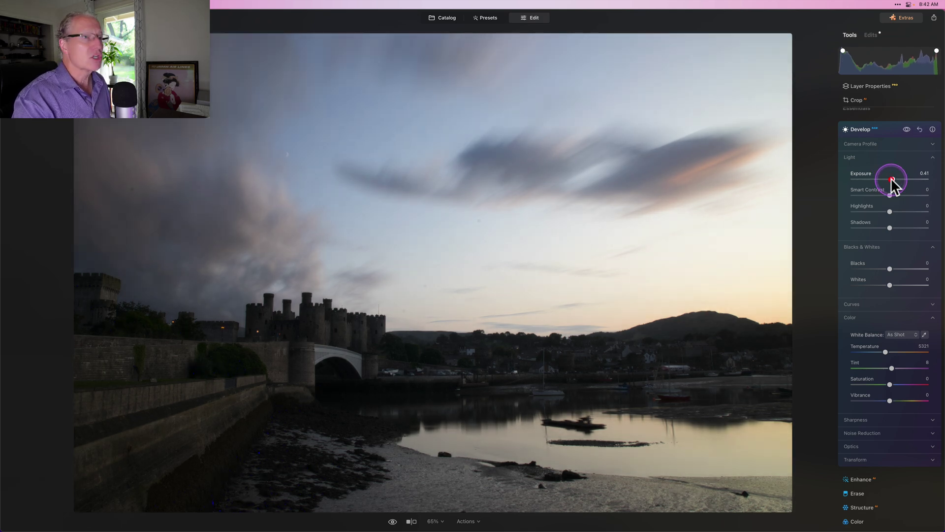
{"action": "left_click", "coordinate": [881, 266]}
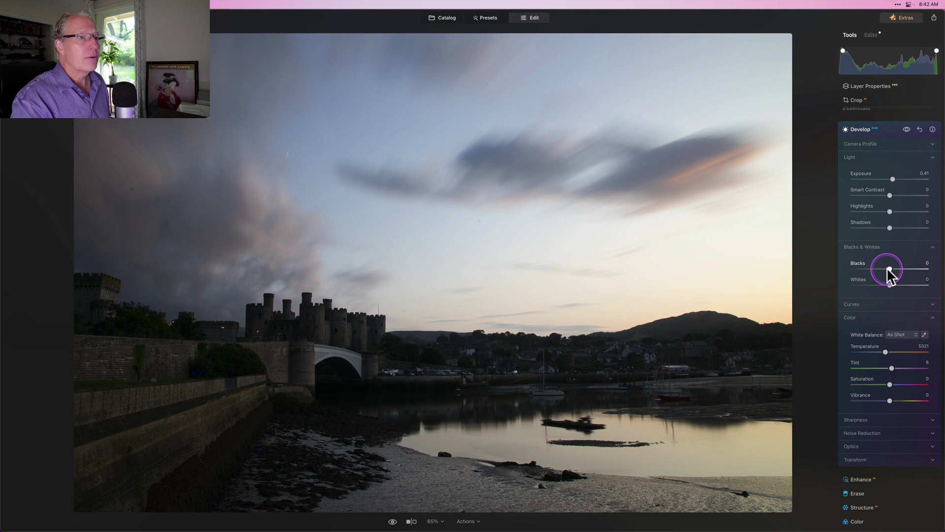
{"action": "left_click_drag", "start_coordinate": [890, 269], "coordinate": [892, 269]}
{"action": "left_click", "coordinate": [891, 227]}
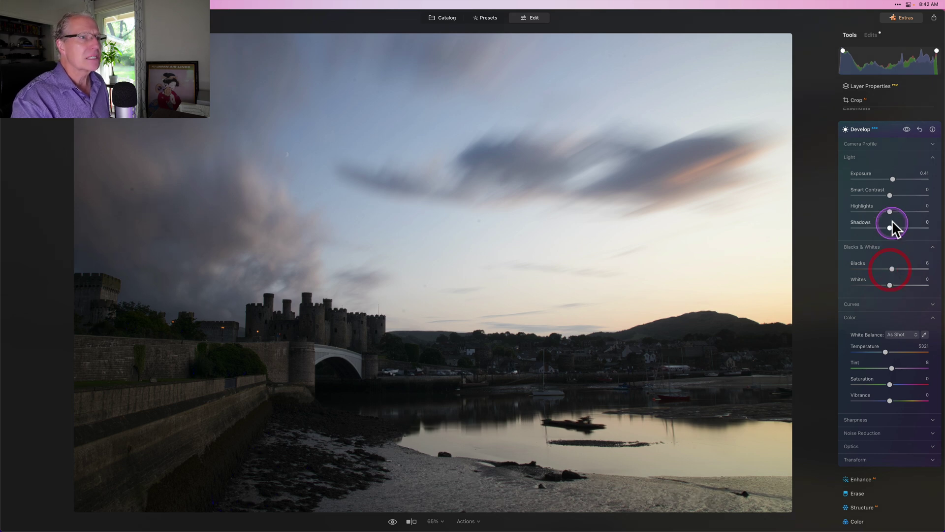
{"action": "left_click_drag", "start_coordinate": [890, 227], "coordinate": [877, 210]}
{"action": "left_click", "coordinate": [889, 284]}
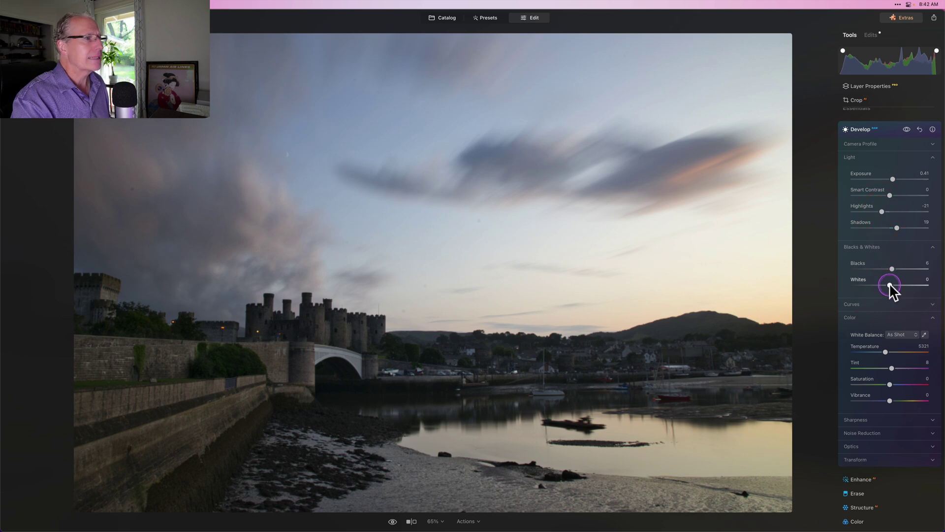
{"action": "mouse_move", "coordinate": [891, 284]}
{"action": "left_mouse_down"}
{"action": "mouse_move", "coordinate": [881, 285]}
{"action": "mouse_move", "coordinate": [892, 285]}
{"action": "left_mouse_up"}
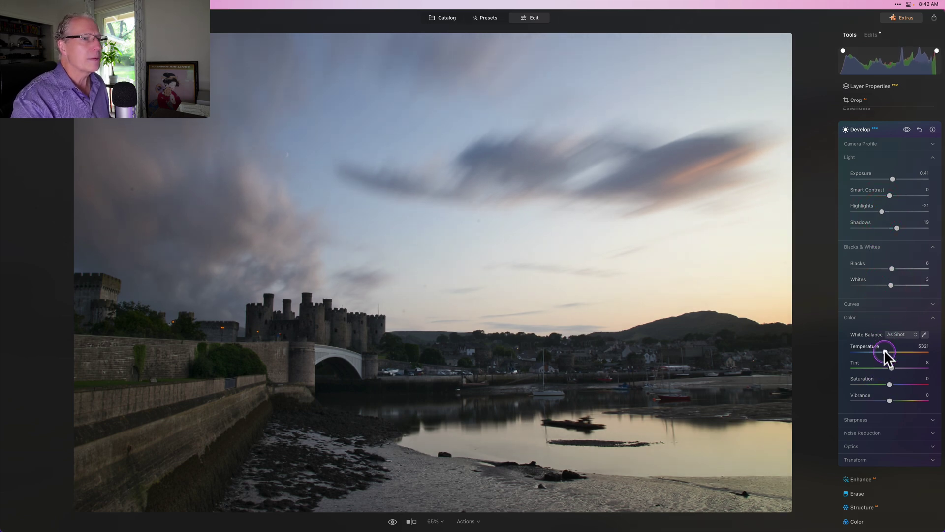
Warm the white balance to Temperature 5474 with Tint 13 and Vibrance 5.
{"action": "left_click_drag", "start_coordinate": [885, 350], "coordinate": [886, 351]}
{"action": "left_click", "coordinate": [892, 367]}
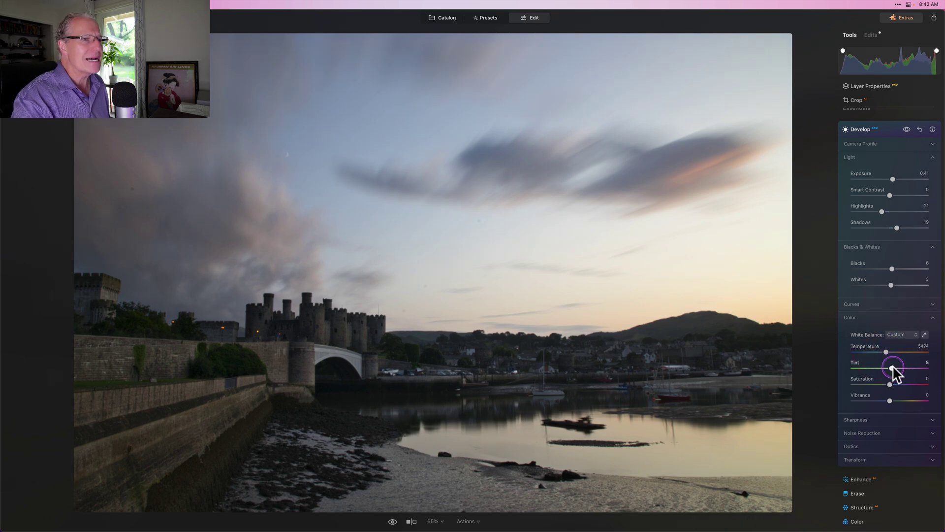
{"action": "left_click", "coordinate": [889, 401]}
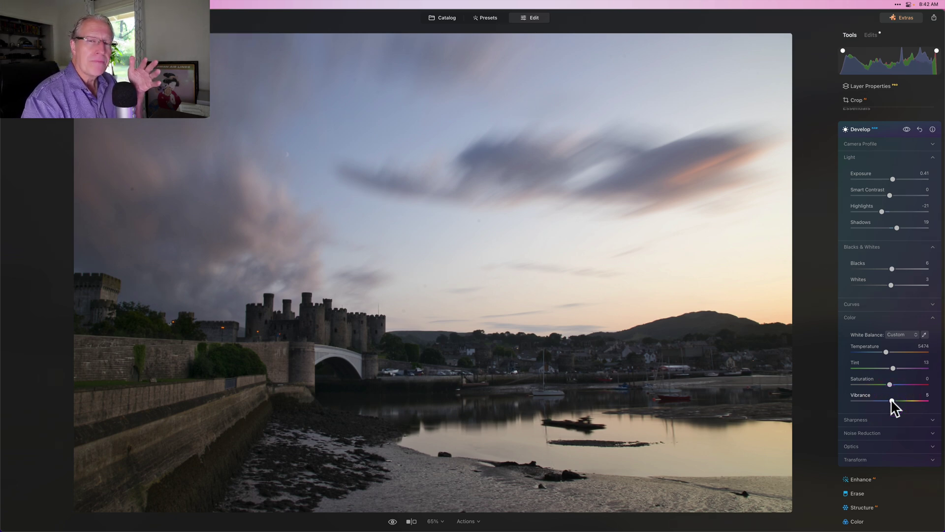
{"action": "left_click", "coordinate": [888, 392]}
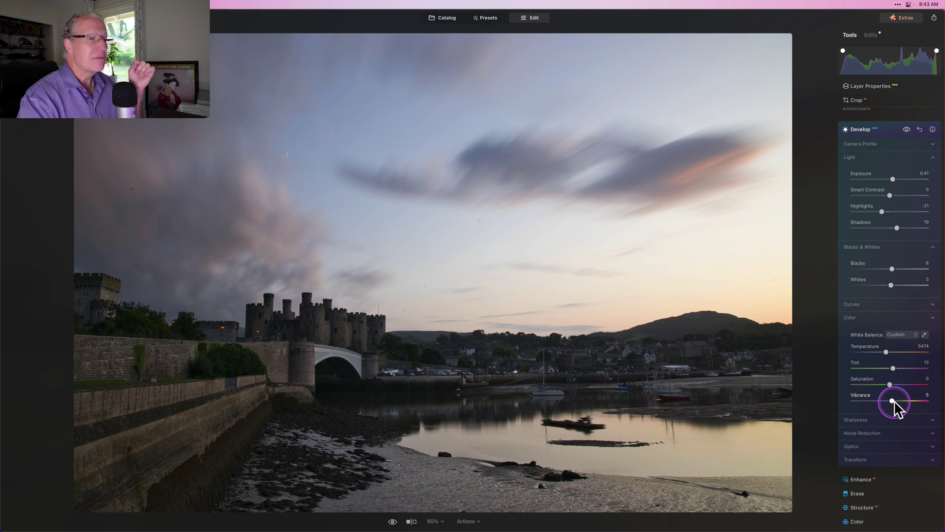
{"action": "scroll", "coordinate": [894, 400], "scroll_direction": "down", "scroll_amount": 5}
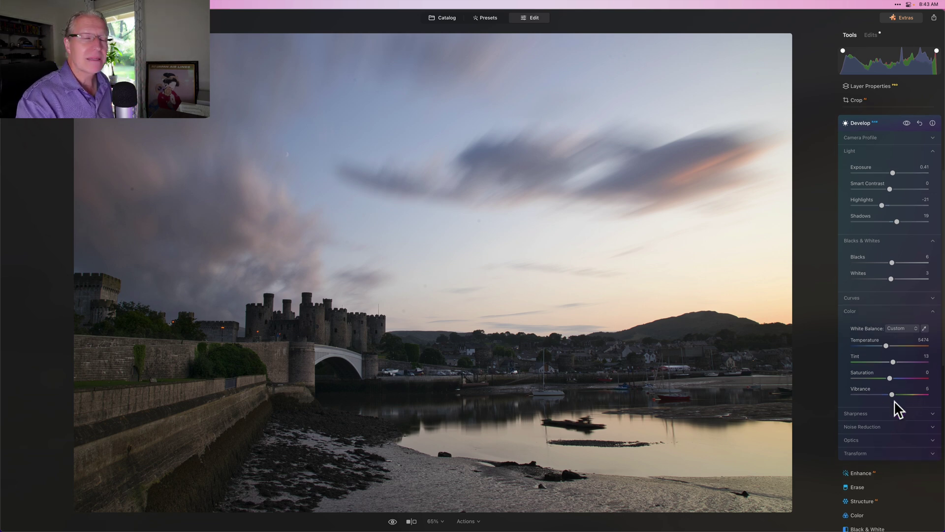
Enable Optics Auto Distortion Corrections and nudge Transform Vertical slightly.
{"action": "left_click", "coordinate": [862, 361]}
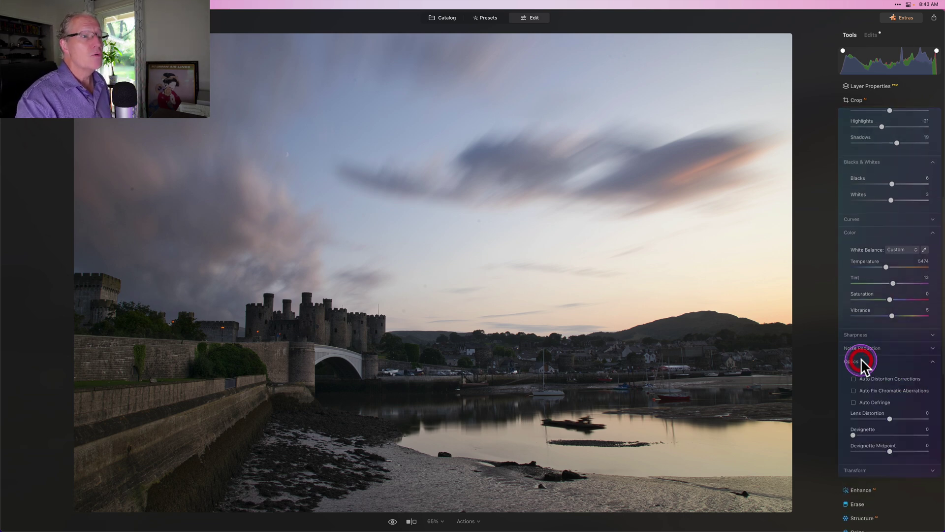
{"action": "scroll", "coordinate": [861, 359], "scroll_direction": "down", "scroll_amount": 4}
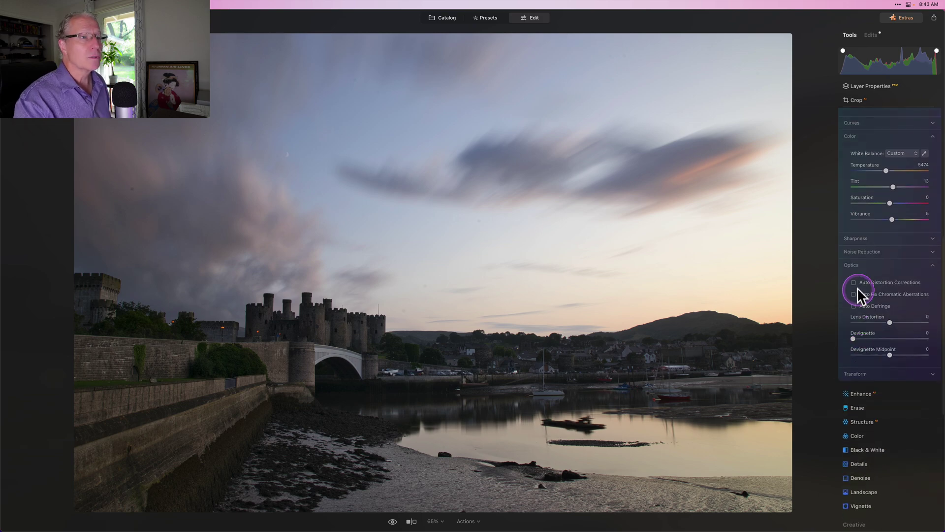
{"action": "left_click", "coordinate": [854, 282]}
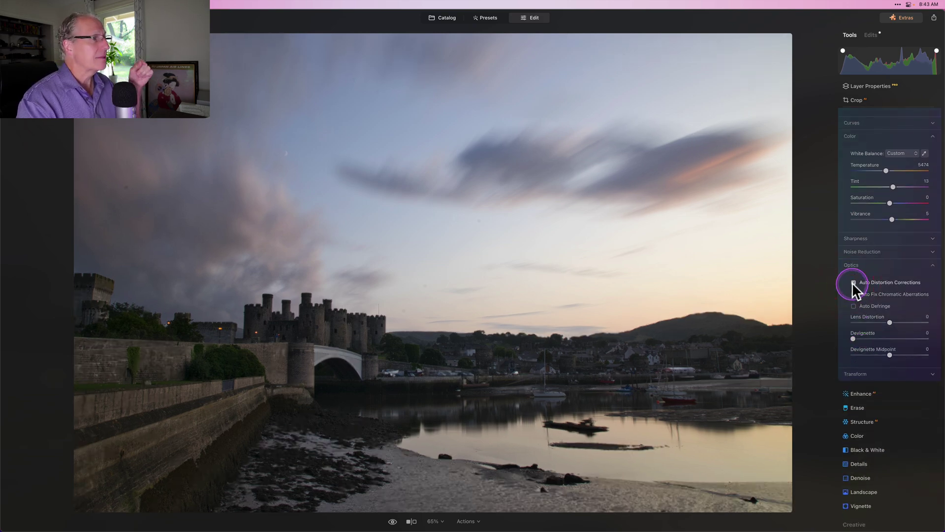
{"action": "left_click", "coordinate": [865, 372]}
{"action": "scroll", "coordinate": [866, 371], "scroll_direction": "down", "scroll_amount": 3}
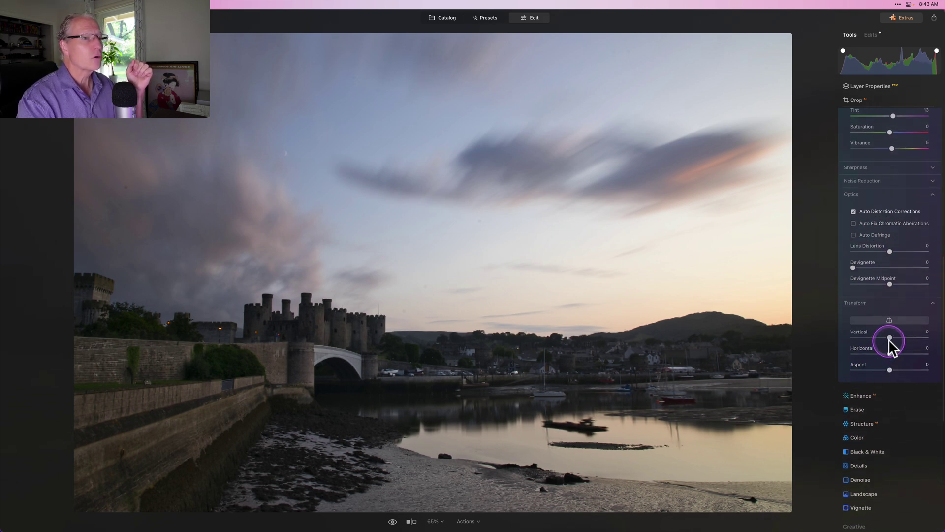
{"action": "left_click_drag", "start_coordinate": [890, 337], "coordinate": [887, 334]}
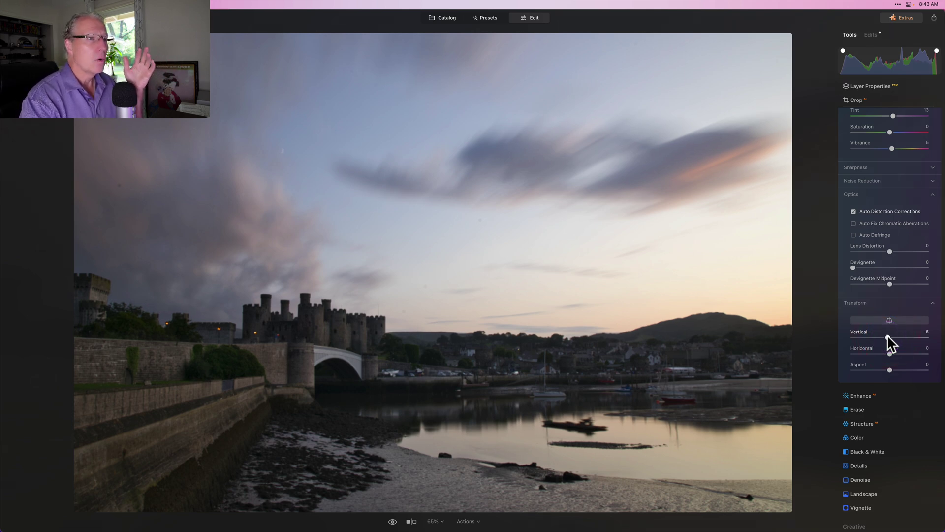
Compare the raw edits before and after, then collapse Develop.
{"action": "scroll", "coordinate": [887, 335], "scroll_direction": "up", "scroll_amount": 10}
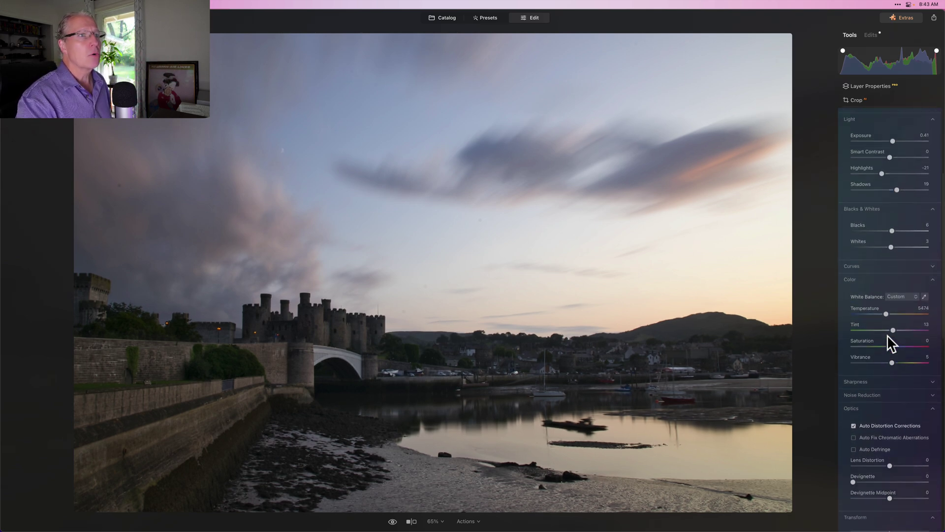
{"action": "left_click", "coordinate": [907, 174]}
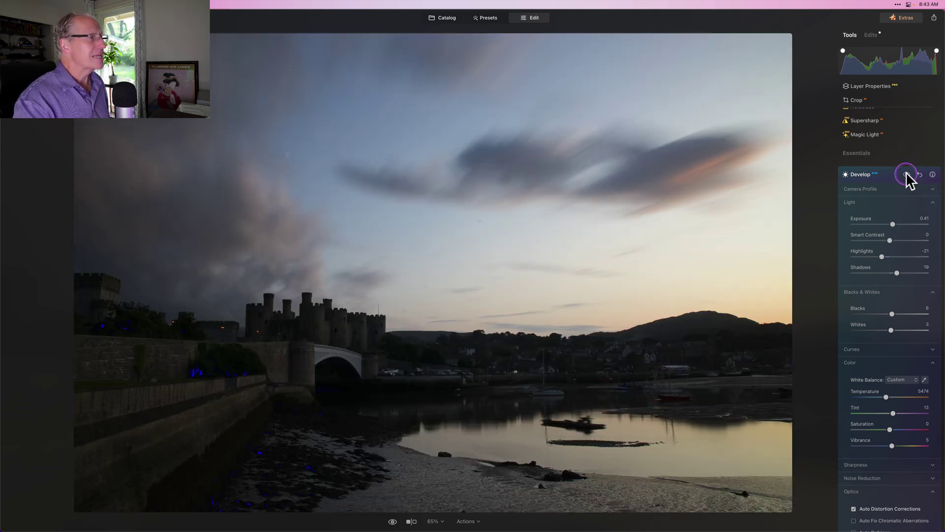
{"action": "left_click", "coordinate": [907, 175]}
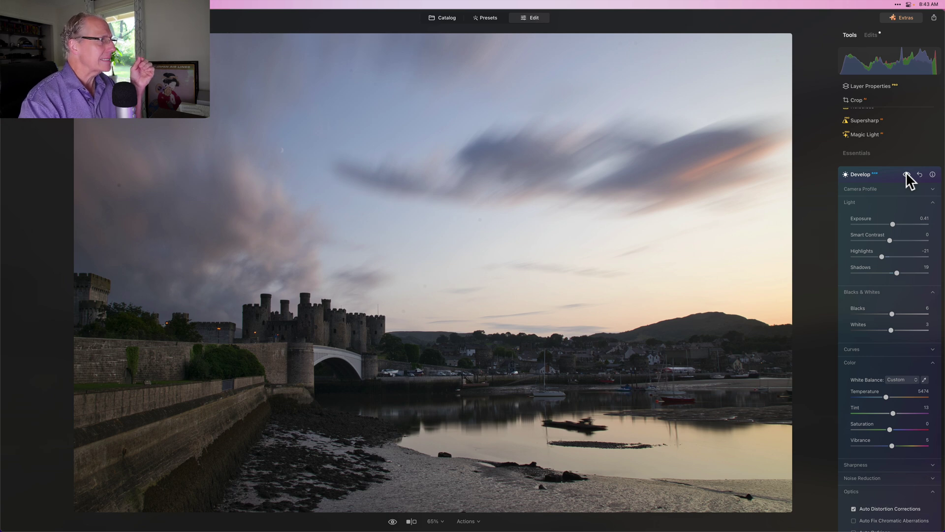
{"action": "left_click", "coordinate": [888, 175]}
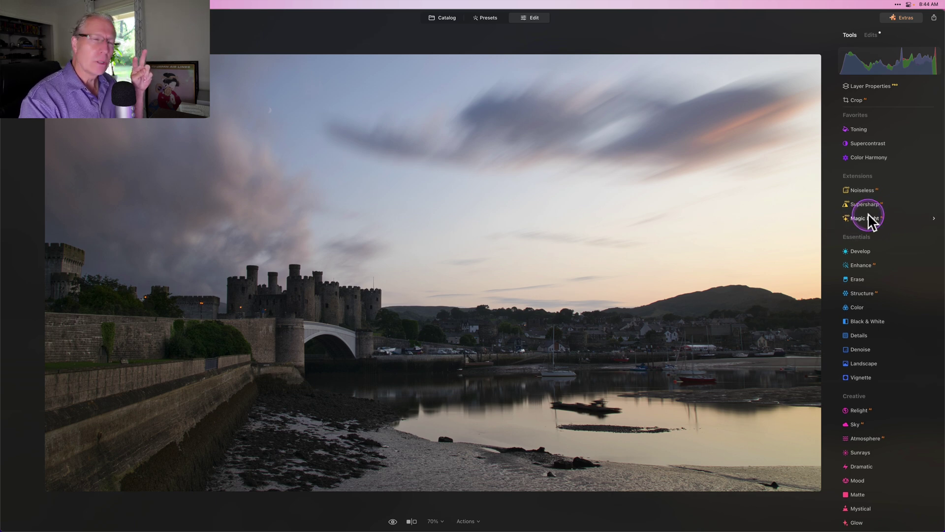
Set Supercontrast contrast to highlights 22, midtones 23 and shadows 25.
{"action": "left_click", "coordinate": [869, 145]}
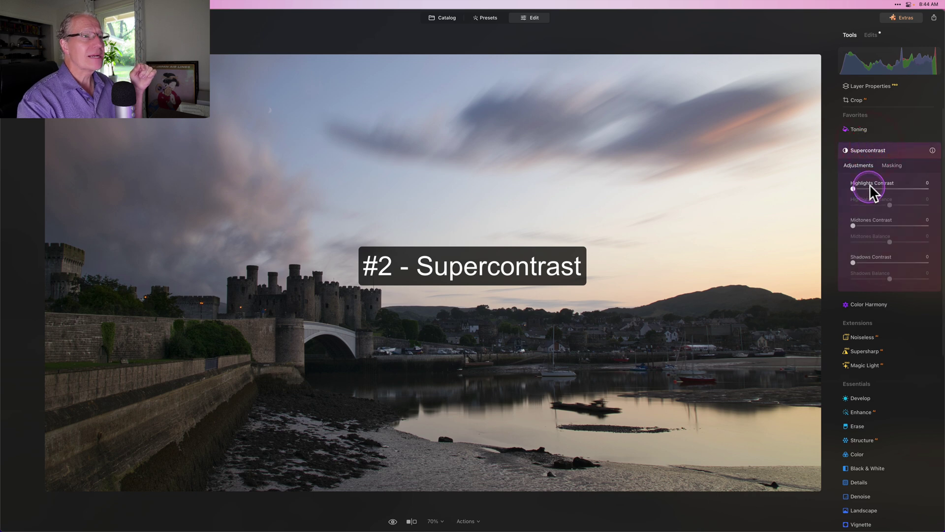
{"action": "left_click_drag", "start_coordinate": [871, 189], "coordinate": [869, 189]}
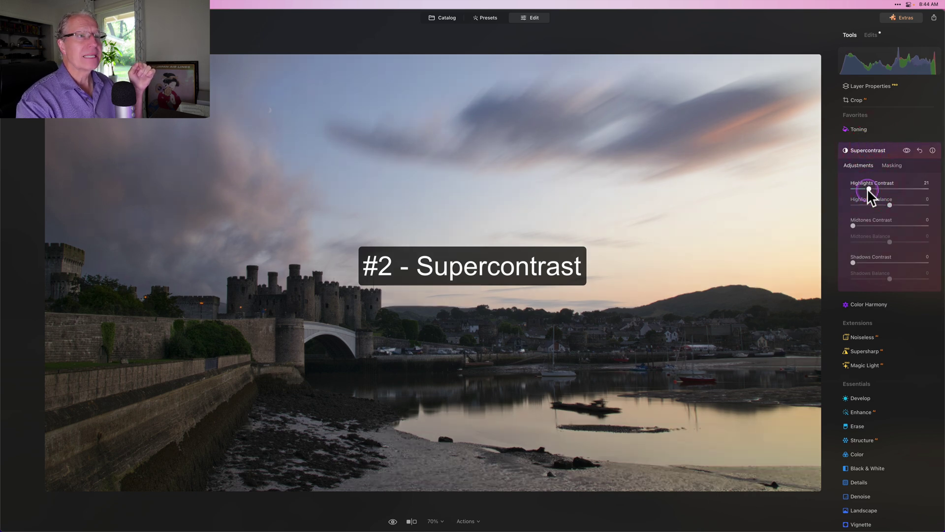
{"action": "left_click", "coordinate": [869, 225]}
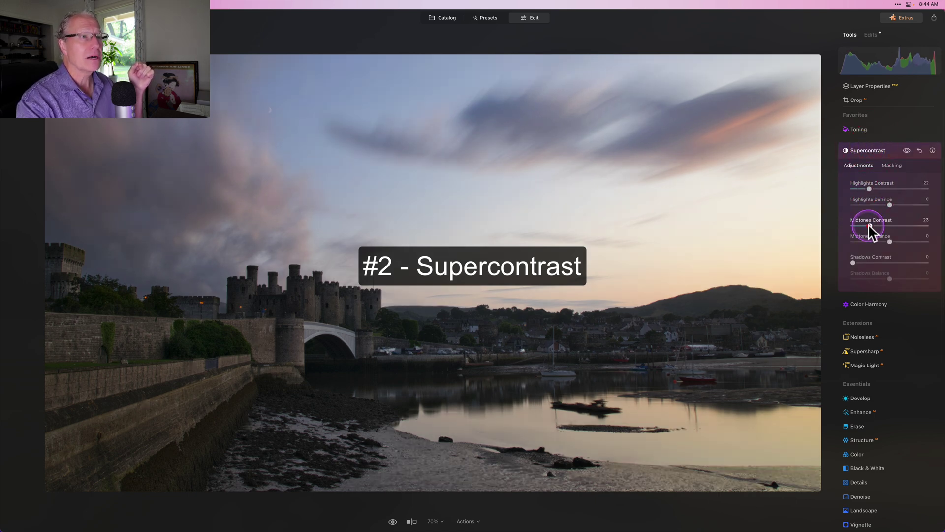
{"action": "left_click", "coordinate": [868, 262]}
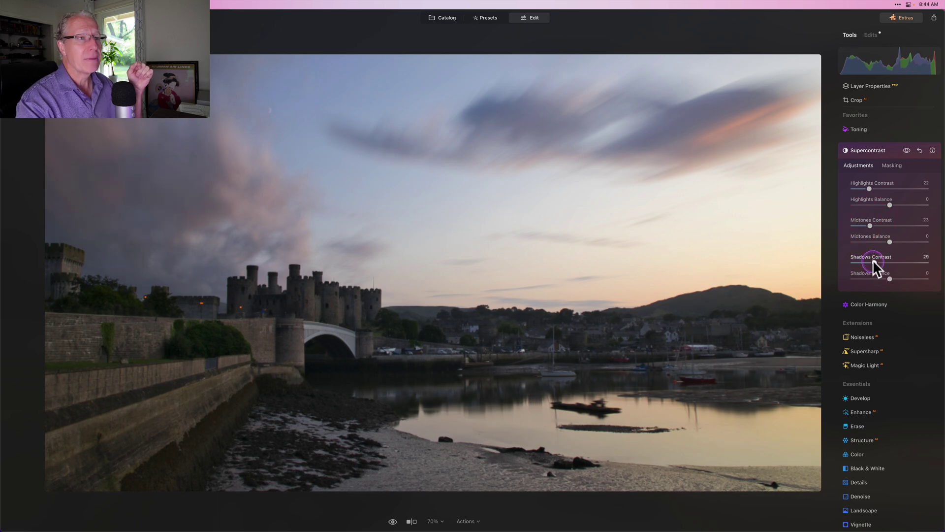
{"action": "left_click_drag", "start_coordinate": [870, 260], "coordinate": [870, 261]}
Set the balance to highlights -46, midtones 21 and shadows 1.
{"action": "left_click", "coordinate": [891, 218]}
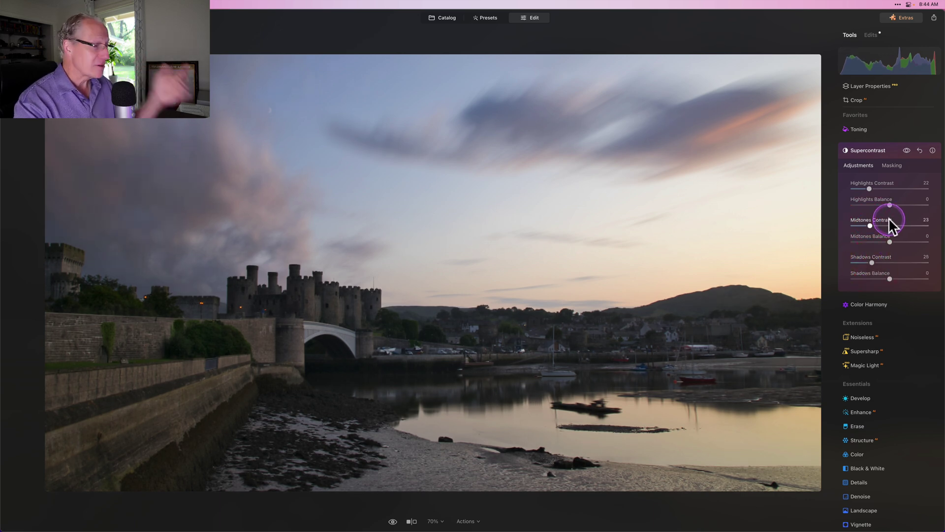
{"action": "left_click_drag", "start_coordinate": [889, 205], "coordinate": [871, 207]}
{"action": "left_click_drag", "start_coordinate": [890, 242], "coordinate": [895, 241]}
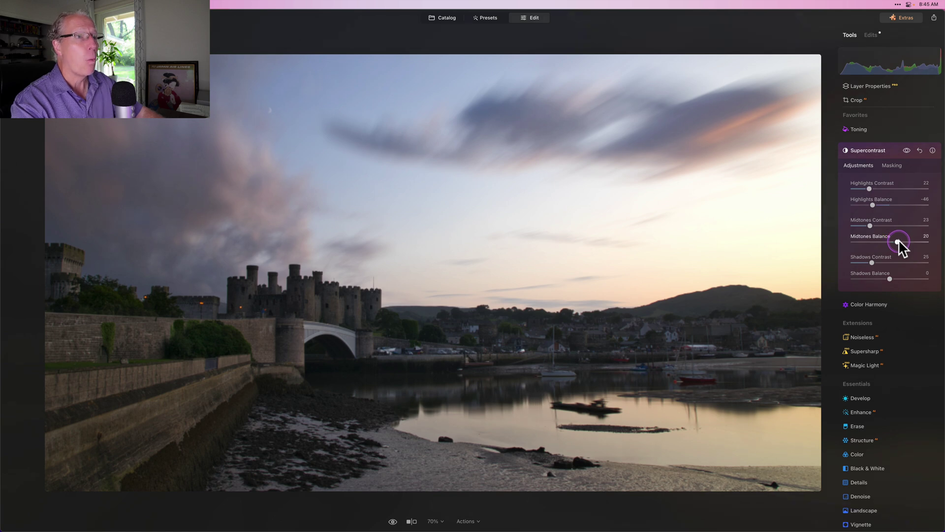
{"action": "left_click_drag", "start_coordinate": [899, 239], "coordinate": [898, 241]}
{"action": "left_click", "coordinate": [891, 279]}
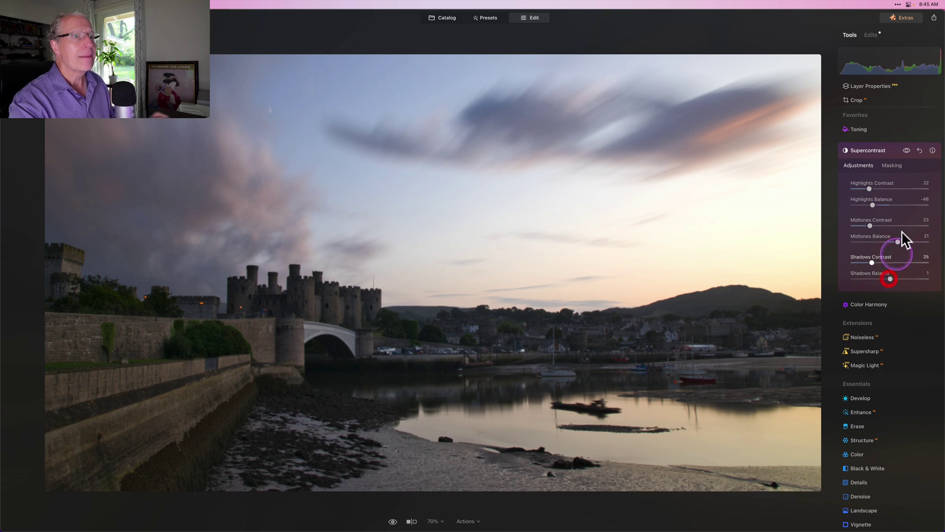
Compare Supercontrast before and after, then collapse the panel.
{"action": "left_click", "coordinate": [907, 151]}
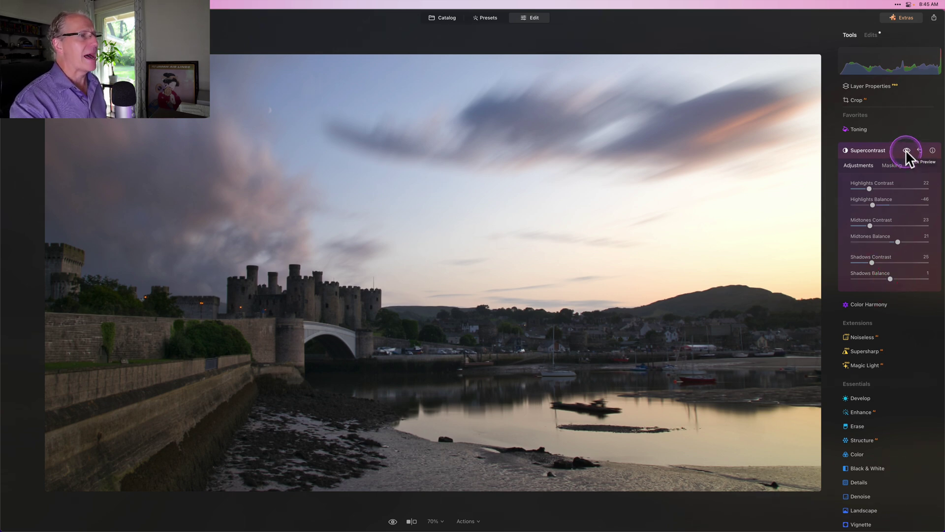
{"action": "left_click", "coordinate": [906, 150]}
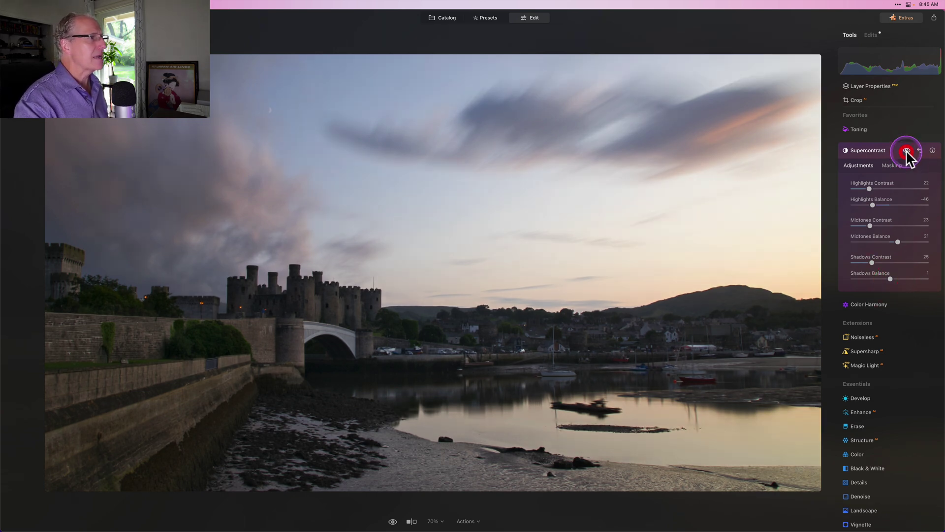
{"action": "left_click", "coordinate": [906, 150]}
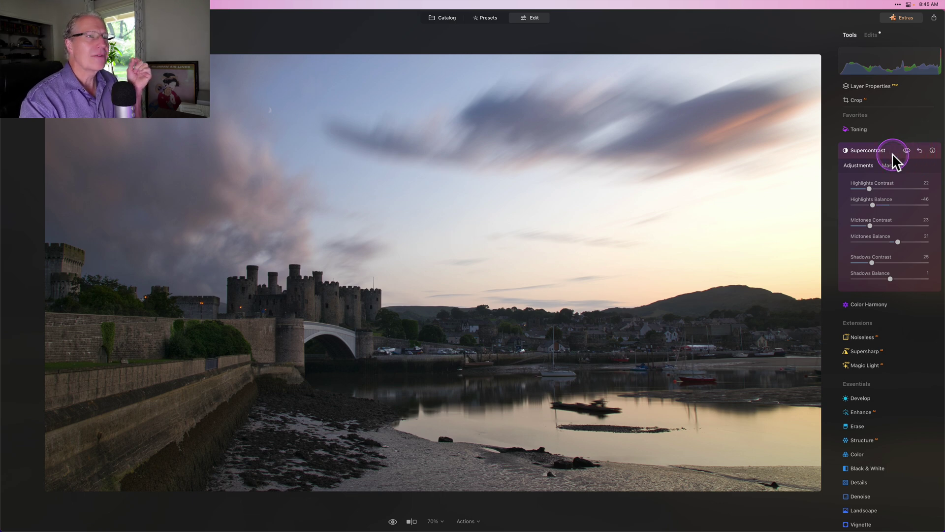
{"action": "left_click", "coordinate": [890, 154]}
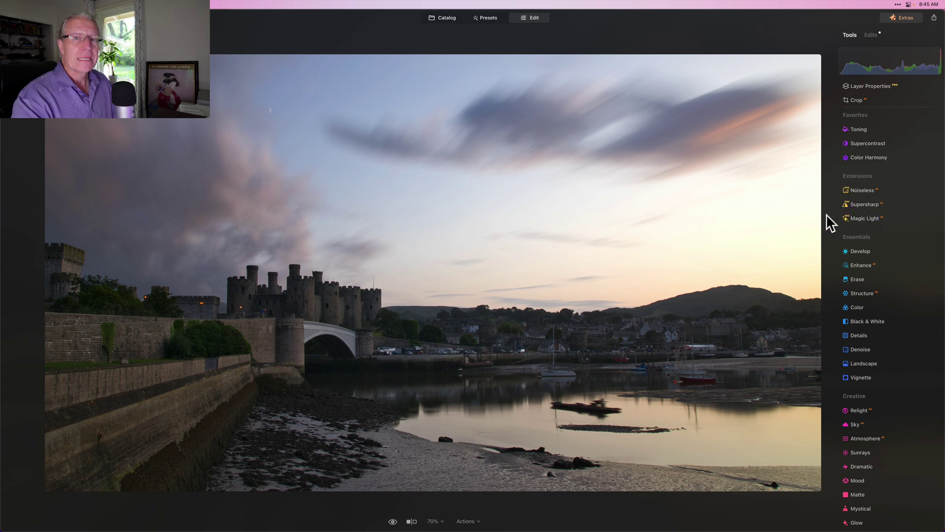
{"action": "left_click", "coordinate": [853, 290]}
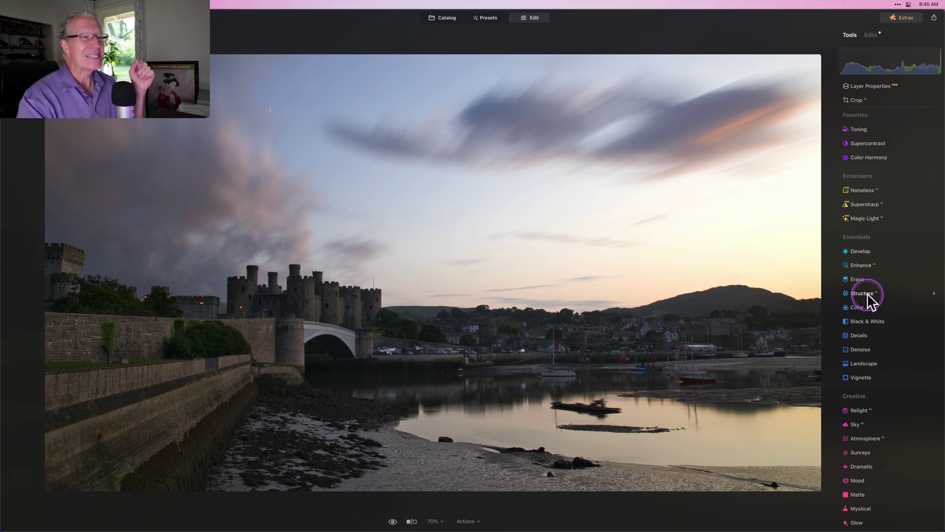
{"action": "left_click", "coordinate": [867, 293]}
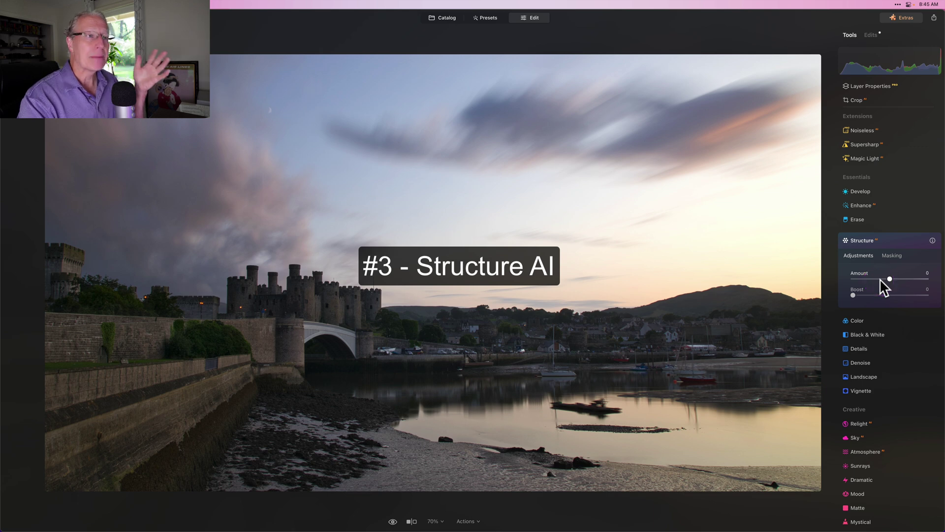
{"action": "left_click_drag", "start_coordinate": [891, 277], "coordinate": [896, 277]}
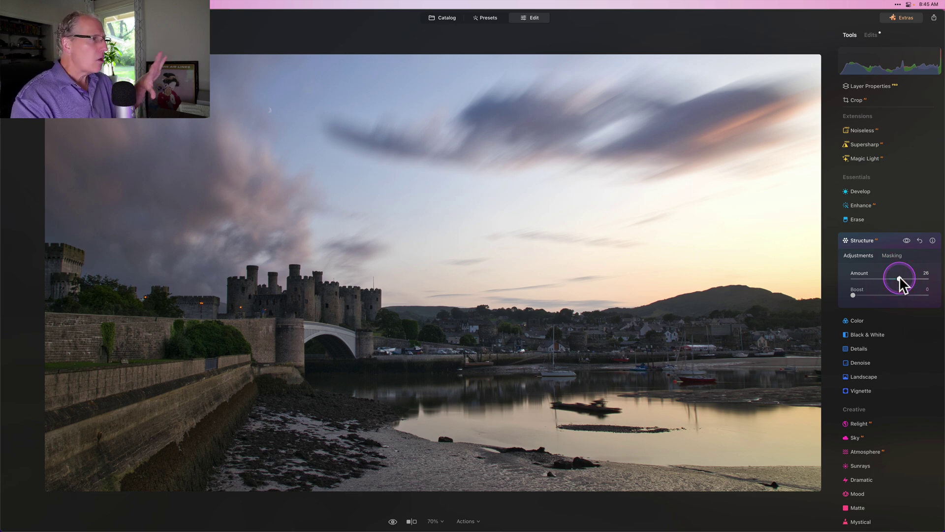
{"action": "left_click", "coordinate": [892, 256]}
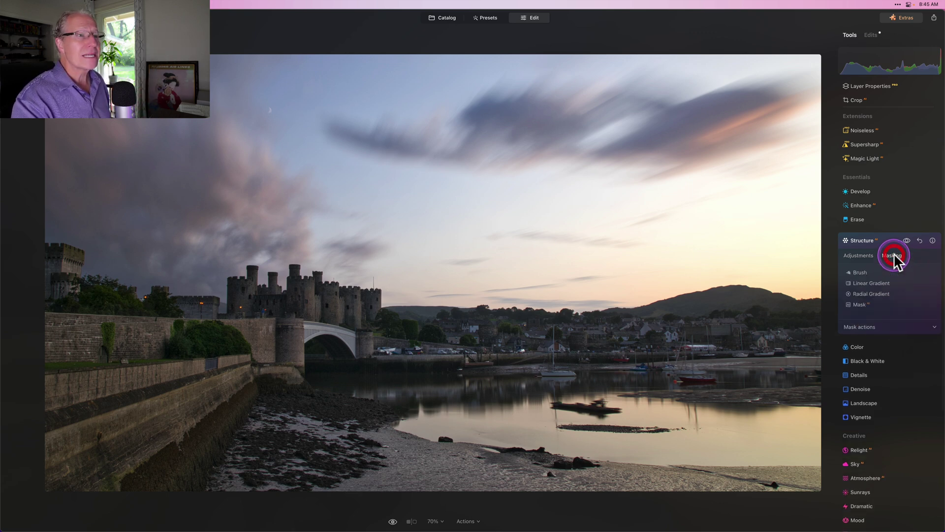
{"action": "left_click", "coordinate": [869, 281]}
{"action": "left_click_drag", "start_coordinate": [448, 329], "coordinate": [450, 270]}
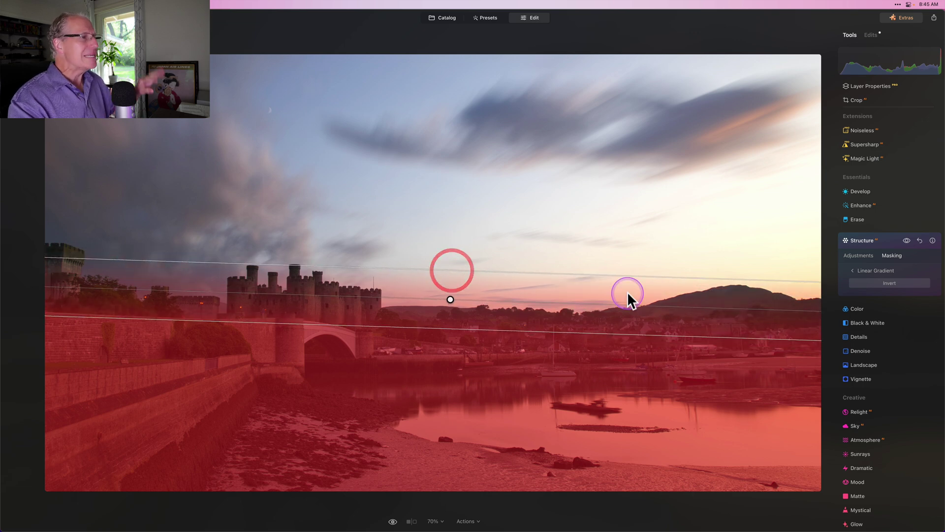
{"action": "left_click", "coordinate": [863, 255]}
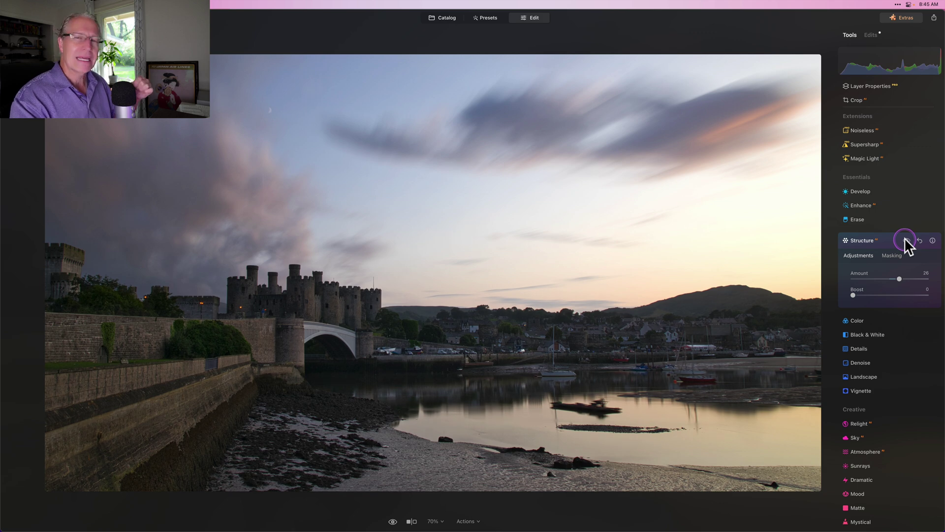
{"action": "left_click", "coordinate": [906, 240]}
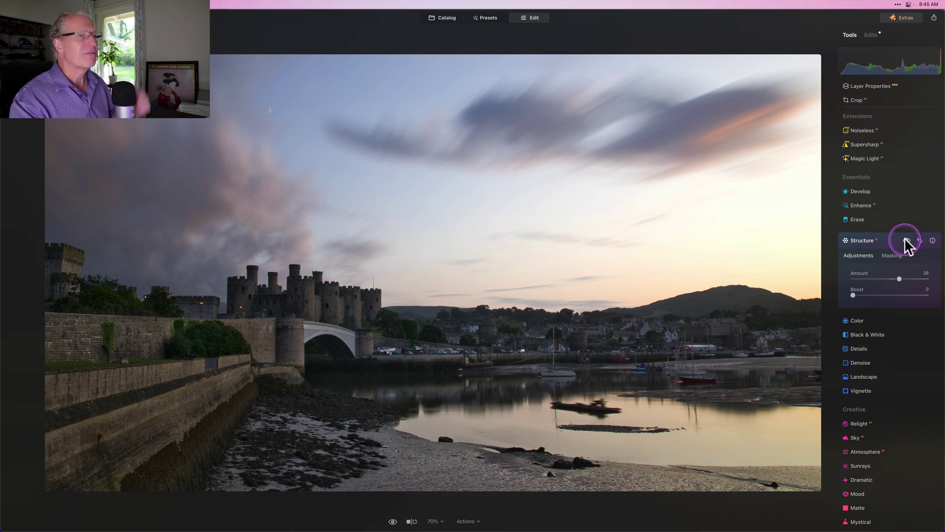
{"action": "left_click", "coordinate": [884, 242]}
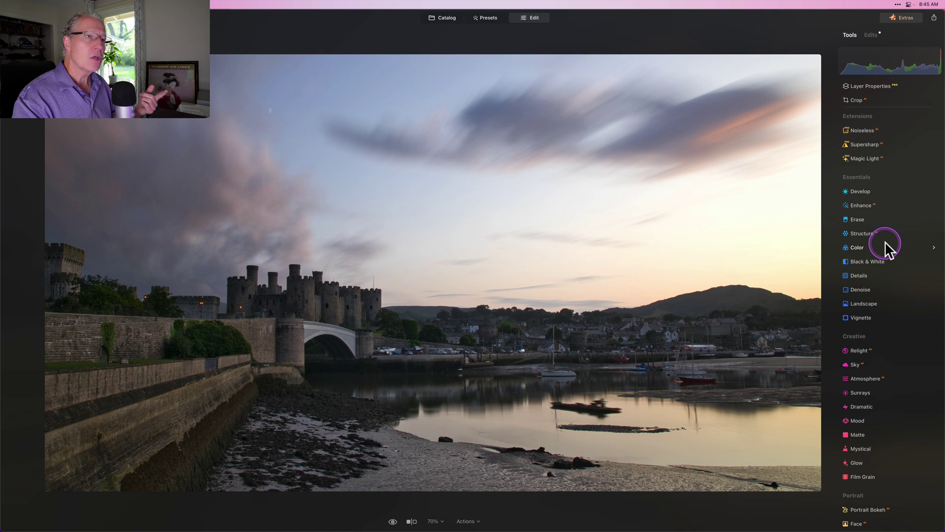
Mask Structure to the sky only and set its Amount to -15.
{"action": "left_click", "coordinate": [869, 233]}
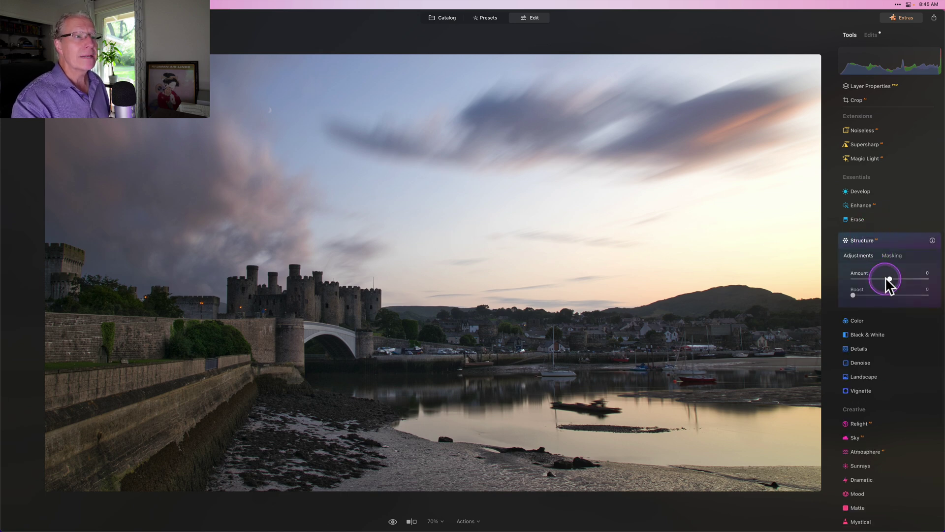
{"action": "left_click_drag", "start_coordinate": [890, 279], "coordinate": [886, 280]}
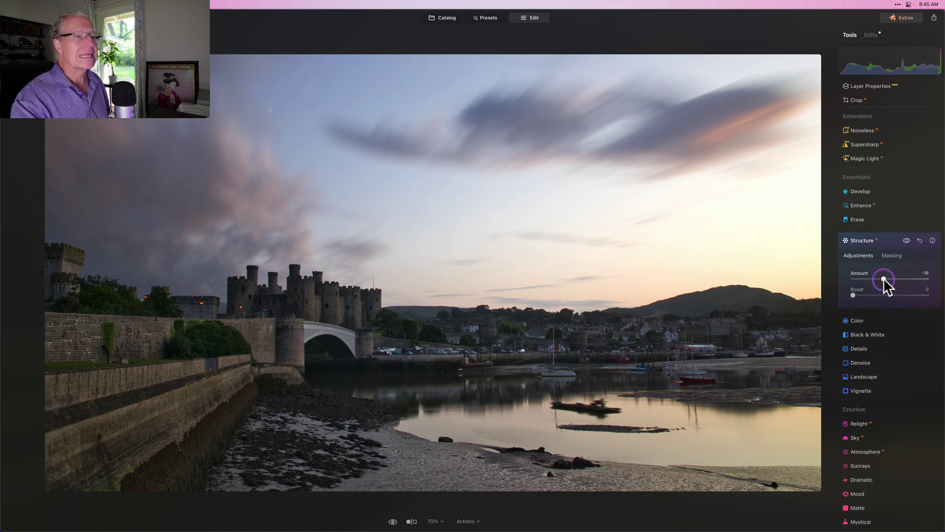
{"action": "left_click", "coordinate": [889, 255]}
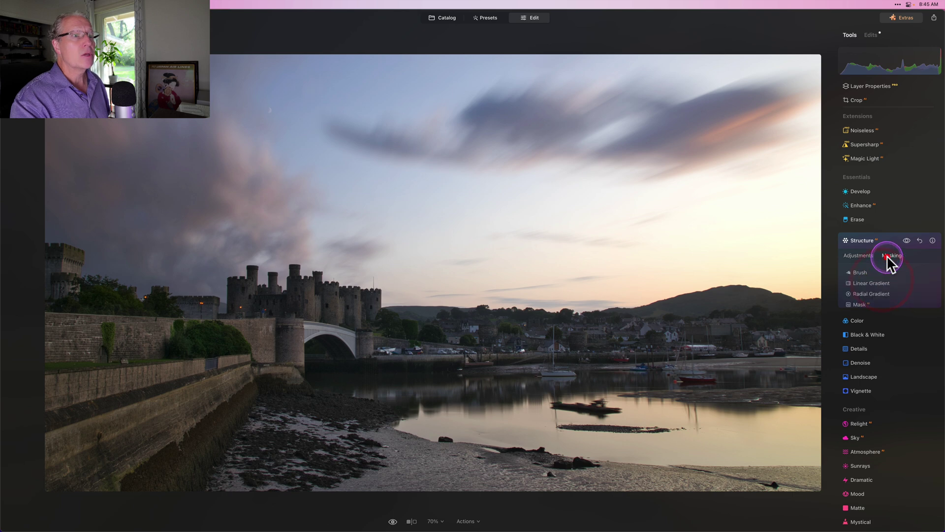
{"action": "left_click", "coordinate": [859, 305]}
{"action": "left_click", "coordinate": [857, 283]}
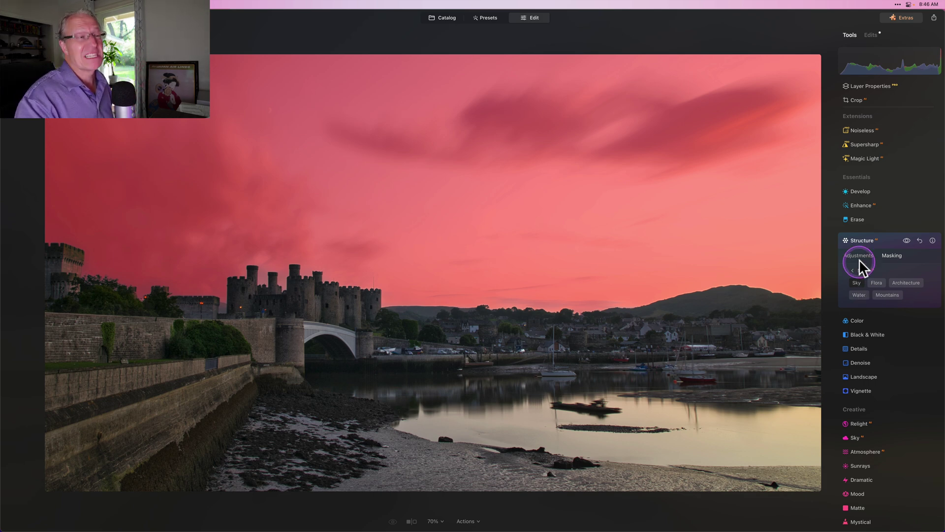
{"action": "left_click", "coordinate": [857, 256]}
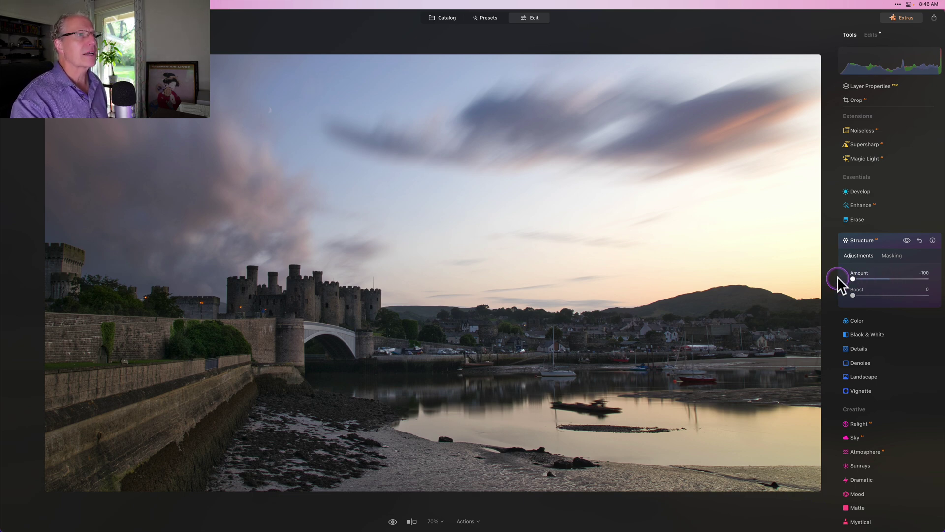
{"action": "left_click_drag", "start_coordinate": [853, 278], "coordinate": [861, 279]}
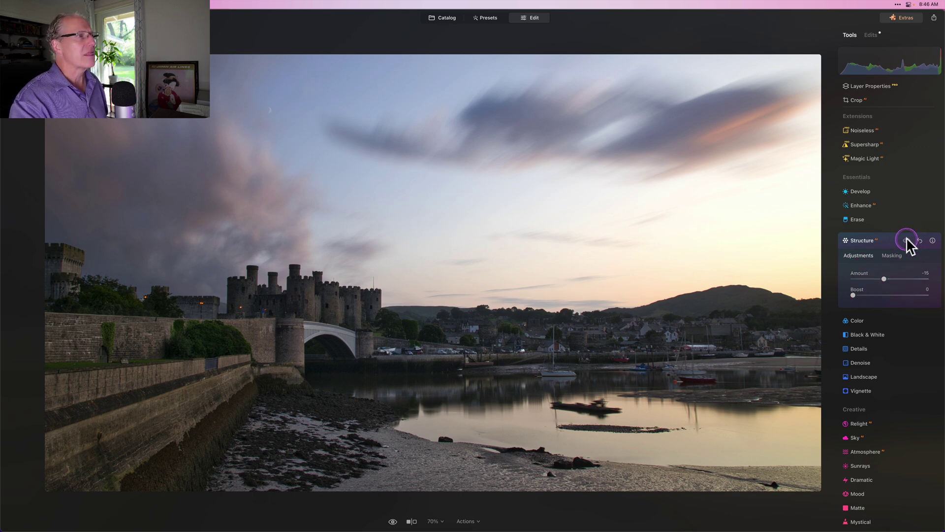
Collapse the Structure panel, keeping its sky-only -15 softening.
{"action": "left_click", "coordinate": [883, 238]}
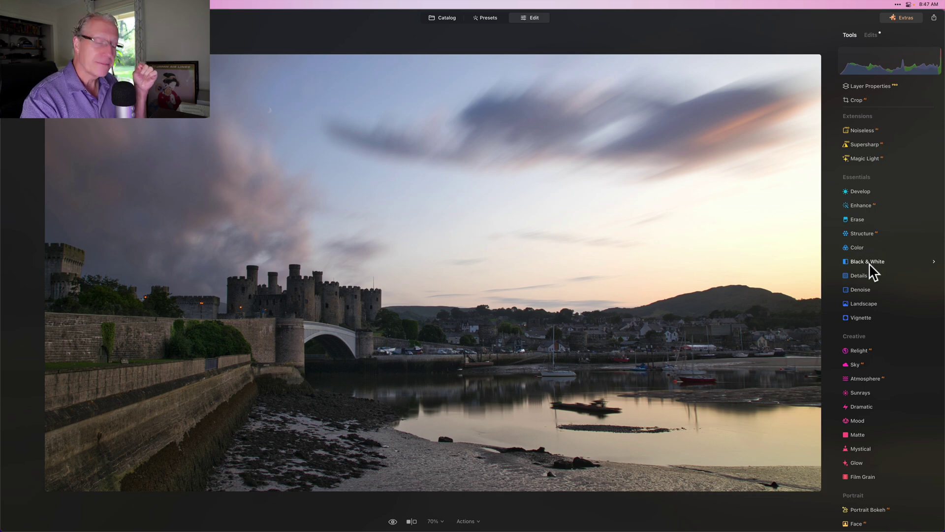
Switch Toning to the highlights and add saturation at amount 50.
{"action": "scroll", "coordinate": [875, 223], "scroll_direction": "up", "scroll_amount": 3}
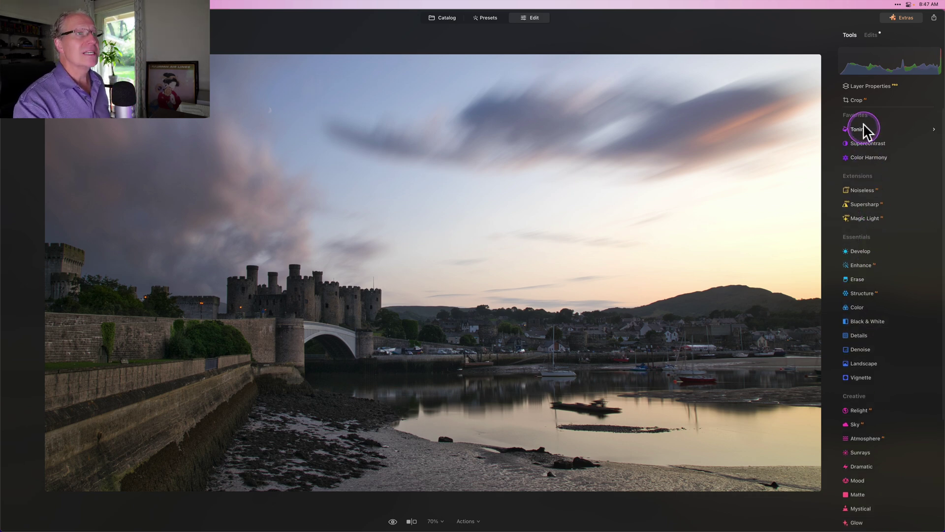
{"action": "left_click", "coordinate": [862, 128]}
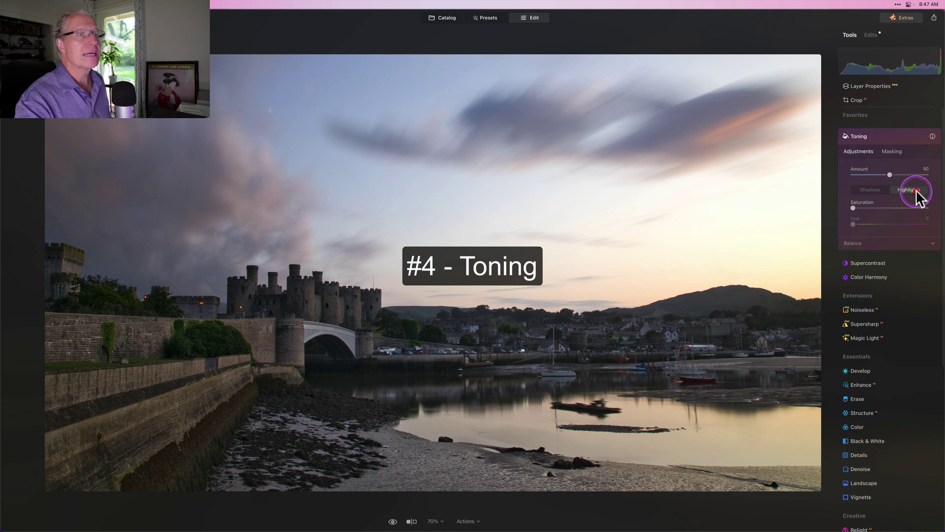
{"action": "left_click", "coordinate": [853, 209]}
{"action": "left_click_drag", "start_coordinate": [853, 208], "coordinate": [868, 208]}
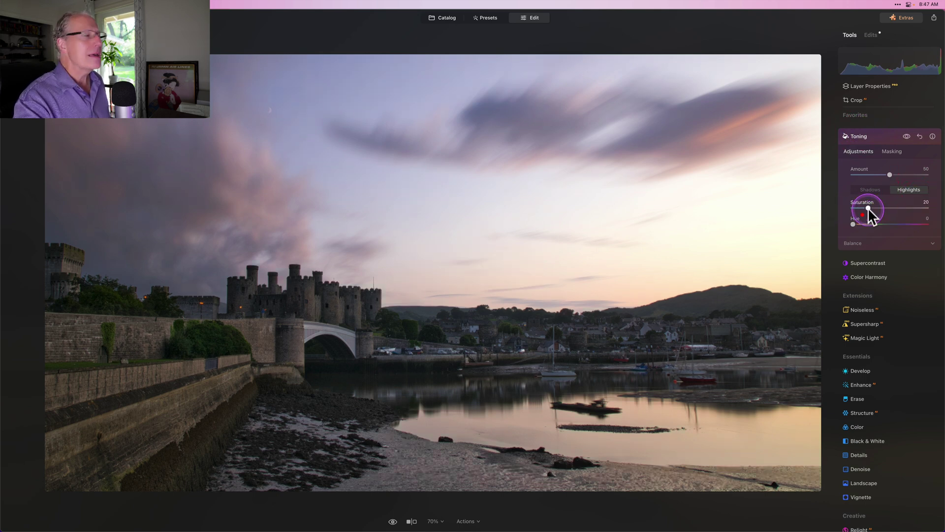
{"action": "left_click", "coordinate": [853, 225]}
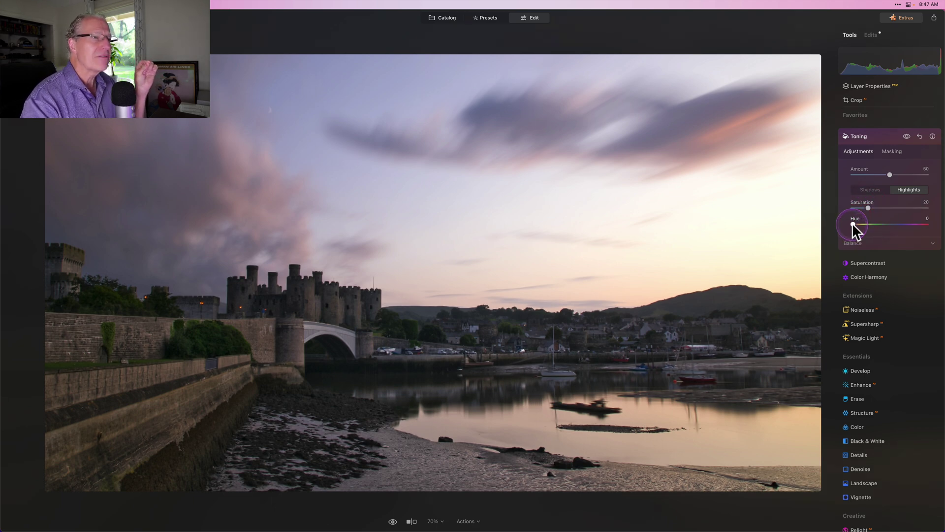
Compare the toning before and after, then collapse Toning.
{"action": "left_click", "coordinate": [906, 136]}
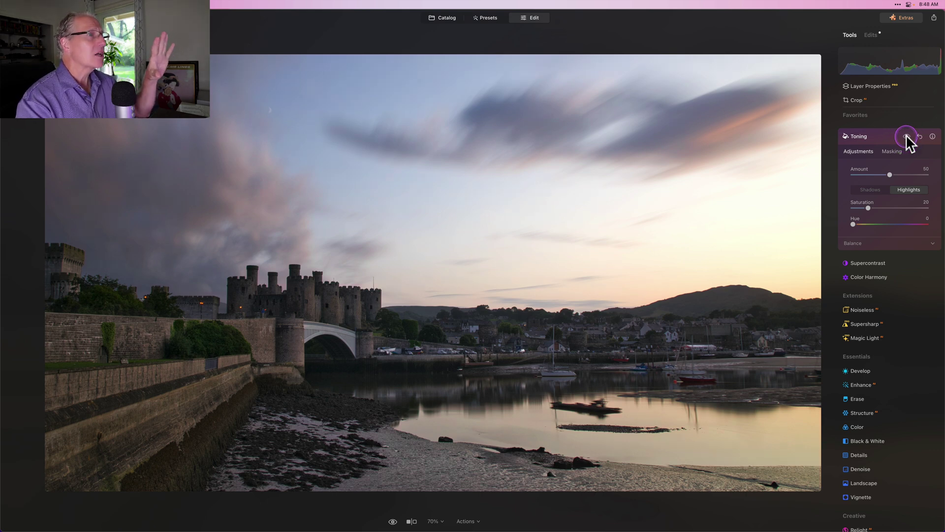
{"action": "left_click", "coordinate": [906, 136]}
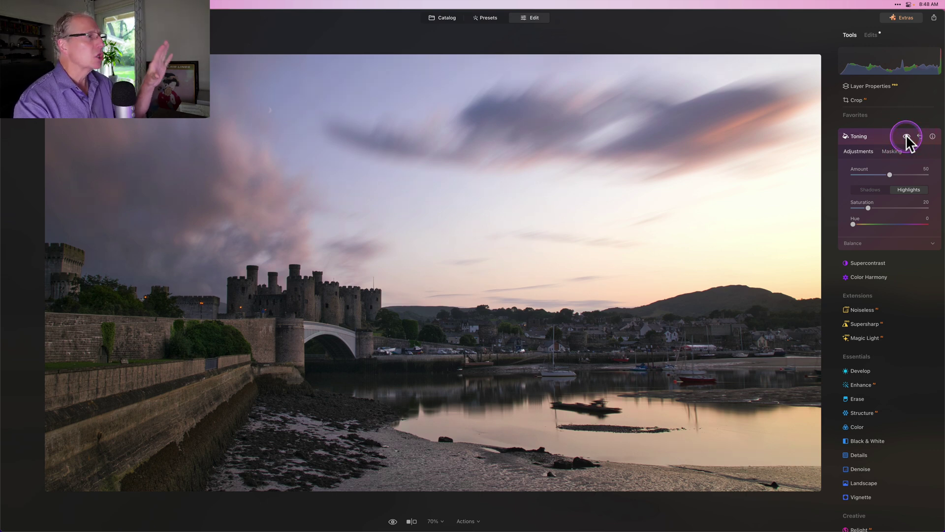
{"action": "left_click", "coordinate": [878, 137]}
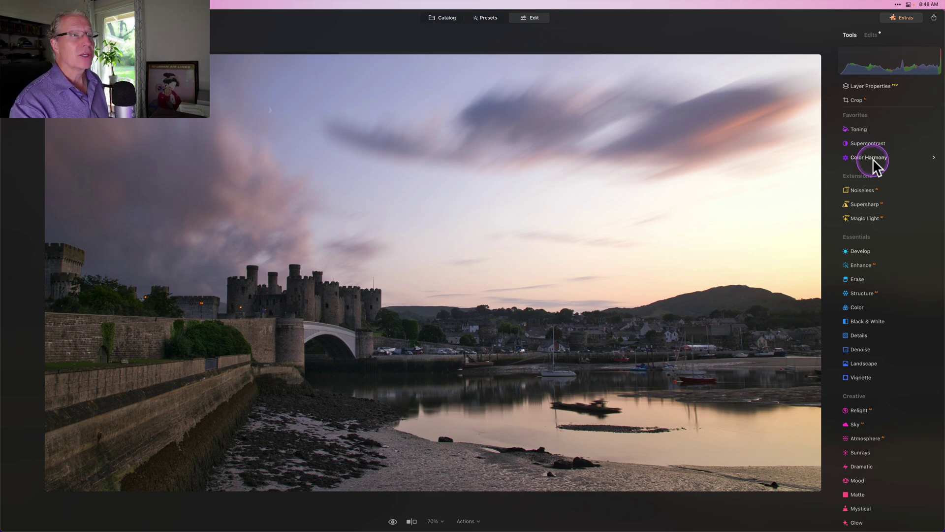
Open Color Harmony and set Brilliance to 16 and Warmth to -12.
{"action": "left_click", "coordinate": [873, 157]}
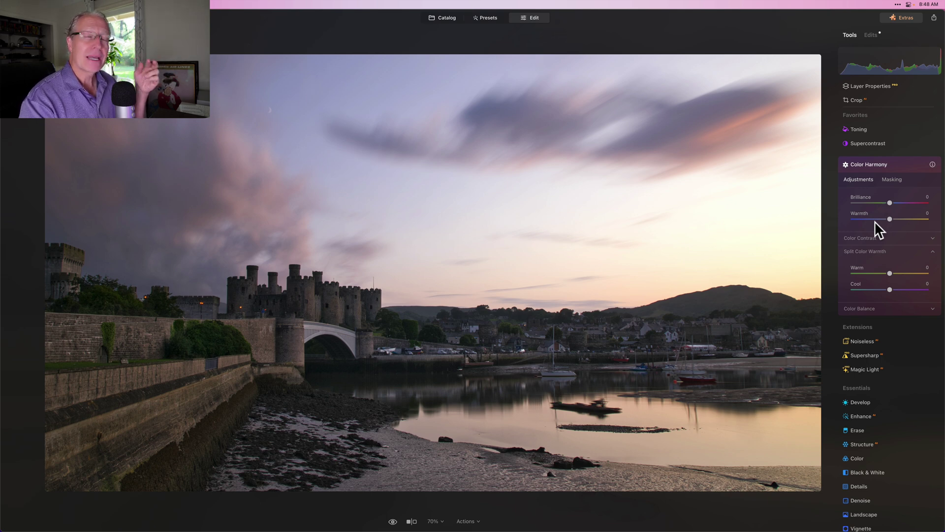
{"action": "left_click", "coordinate": [888, 198]}
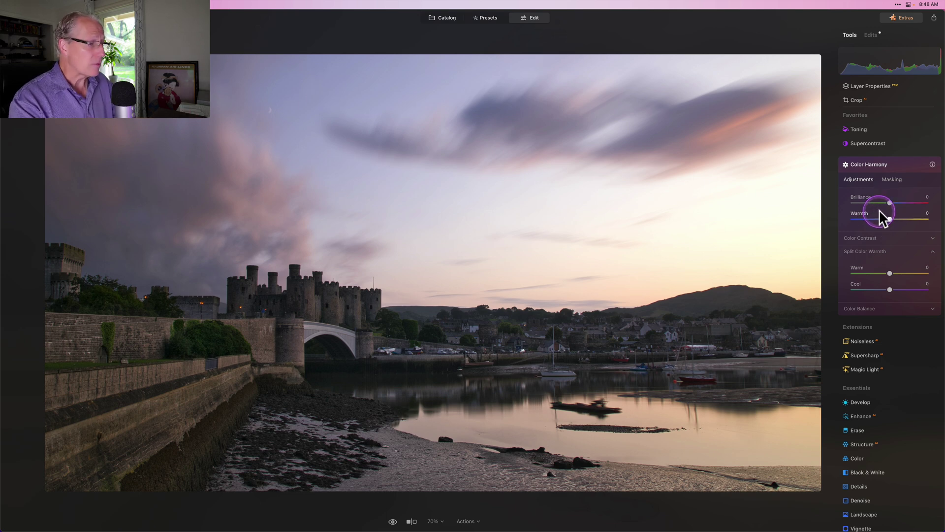
{"action": "left_click", "coordinate": [890, 202]}
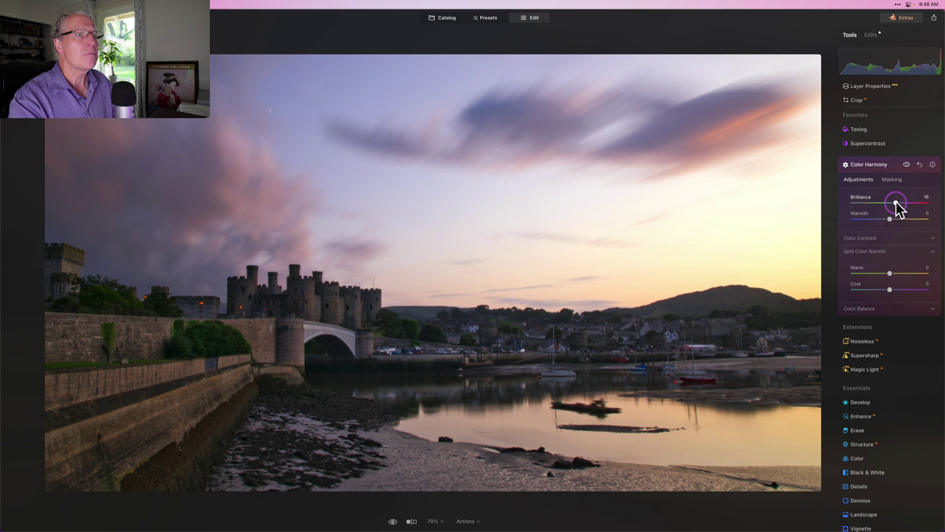
{"action": "left_click", "coordinate": [896, 202]}
{"action": "left_click_drag", "start_coordinate": [889, 219], "coordinate": [888, 220]}
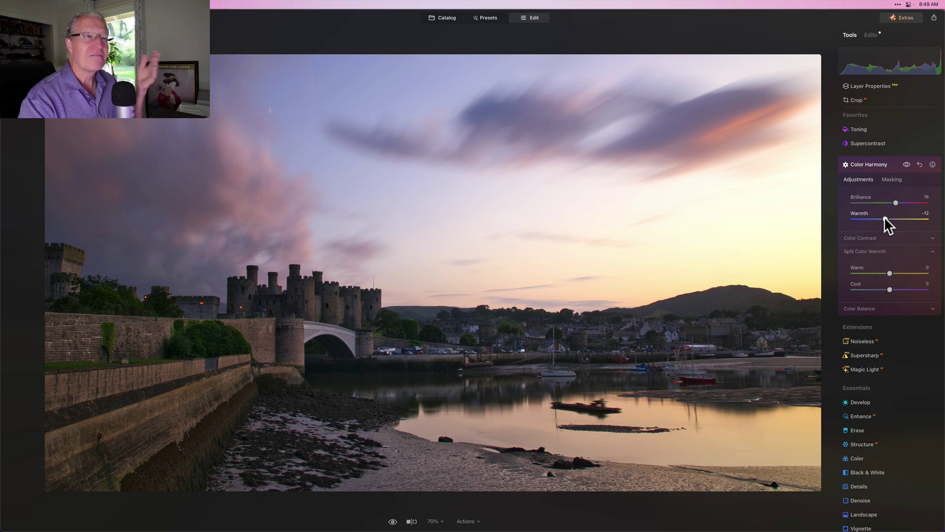
Set Split Color Warmth to Warm 8 and Cool -31.
{"action": "left_click", "coordinate": [891, 283]}
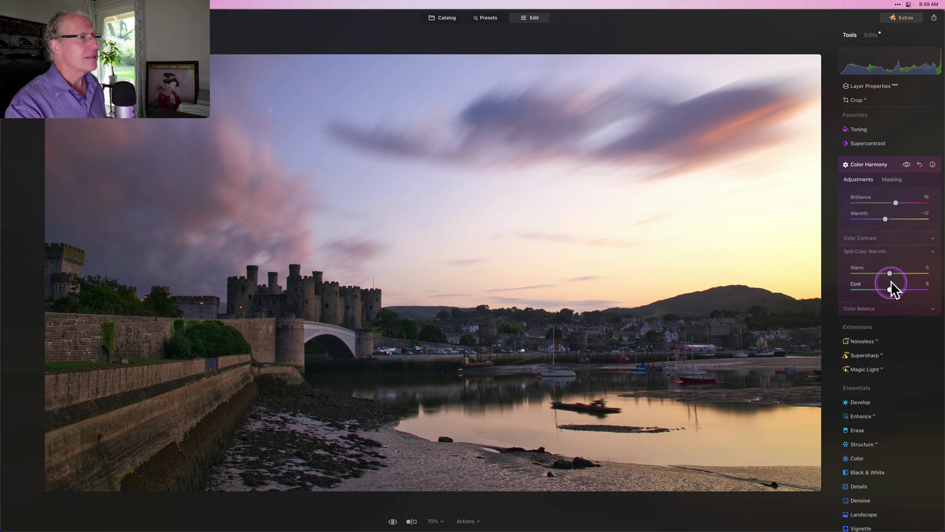
{"action": "left_click", "coordinate": [890, 272]}
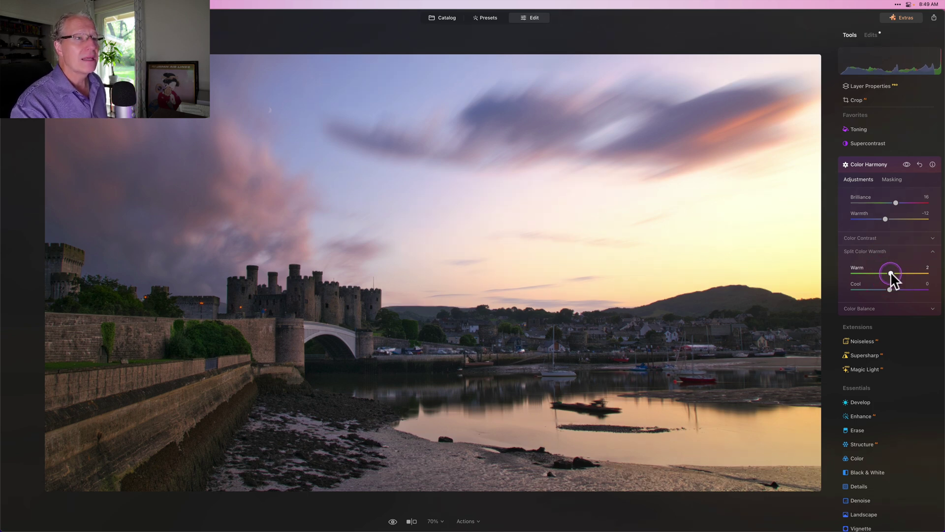
{"action": "left_click_drag", "start_coordinate": [891, 273], "coordinate": [893, 274]}
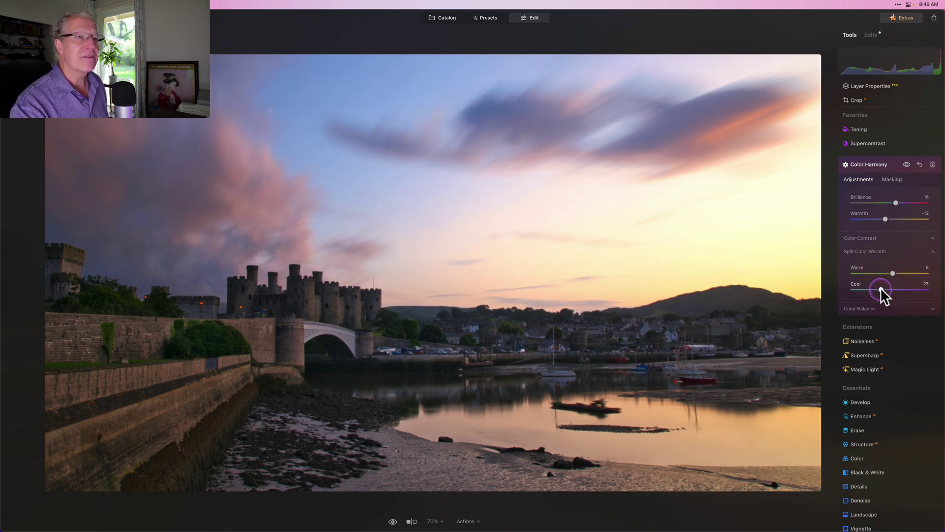
{"action": "left_click_drag", "start_coordinate": [881, 290], "coordinate": [878, 290]}
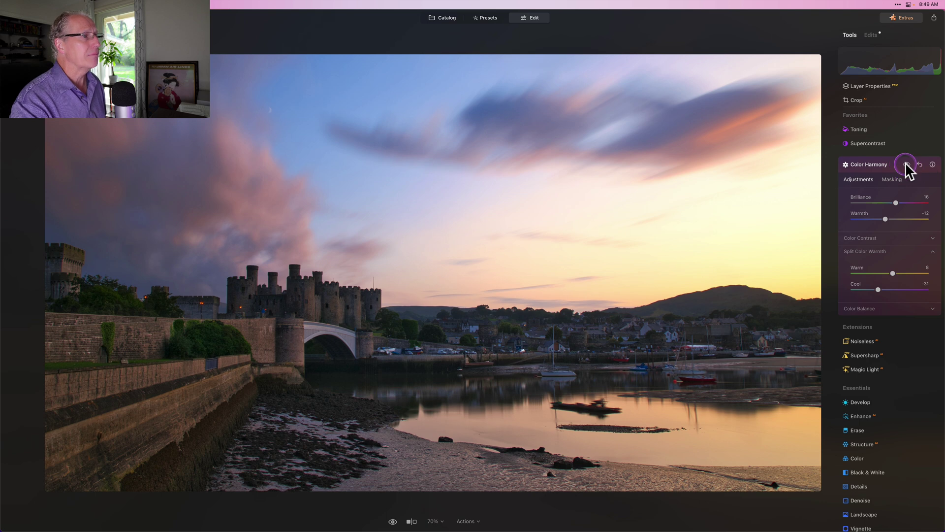
Compare Color Harmony before and after, then collapse it.
{"action": "left_click", "coordinate": [906, 164]}
{"action": "left_click", "coordinate": [905, 164]}
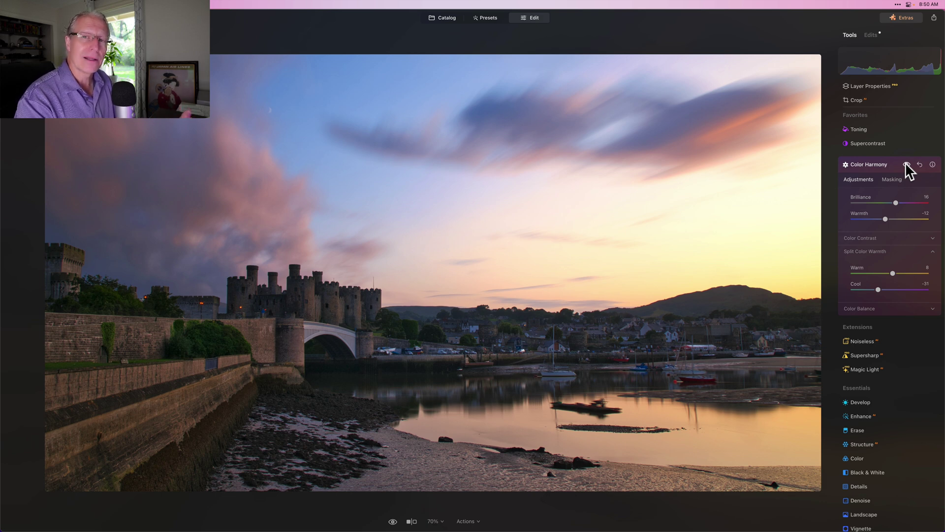
{"action": "left_click", "coordinate": [880, 164]}
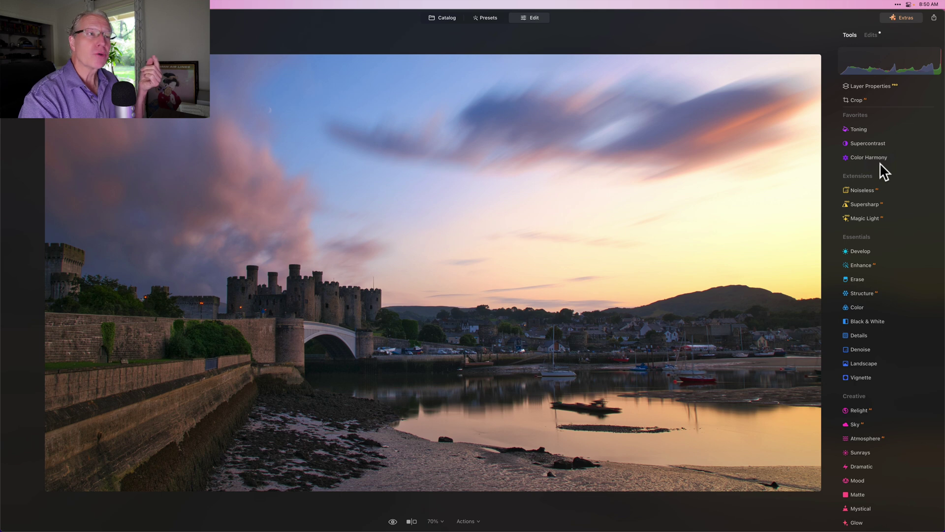
In the Color tool's HSL Hue mode, set Yellow to -68 and Orange to -34.
{"action": "left_click", "coordinate": [857, 308]}
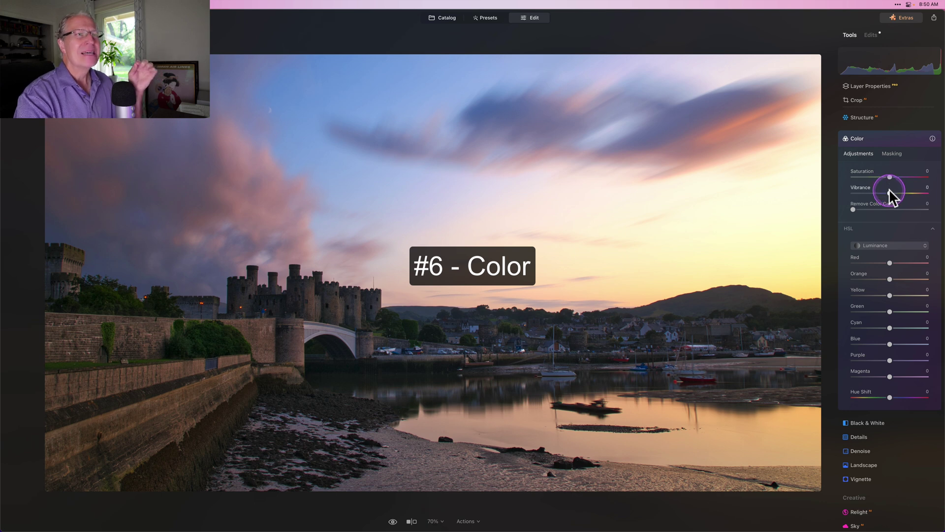
{"action": "left_click", "coordinate": [876, 243]}
{"action": "left_click", "coordinate": [876, 256]}
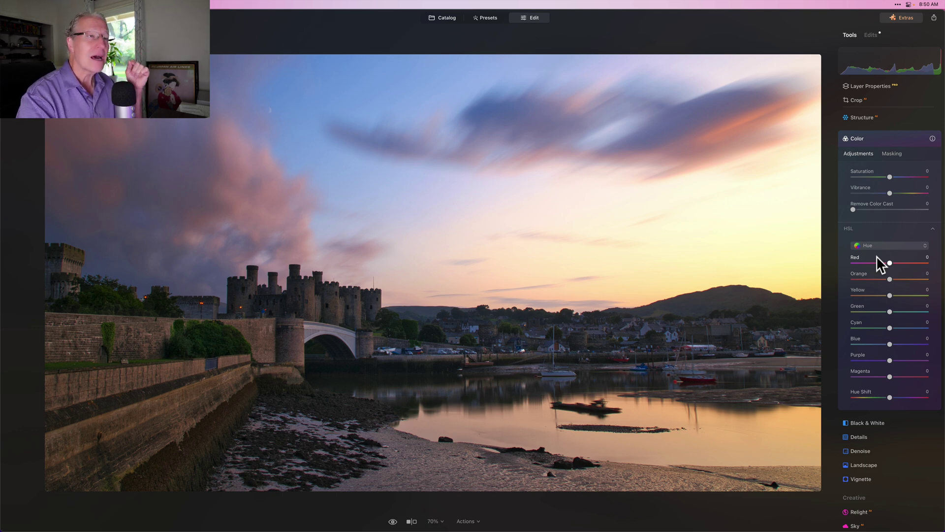
{"action": "left_click", "coordinate": [889, 278]}
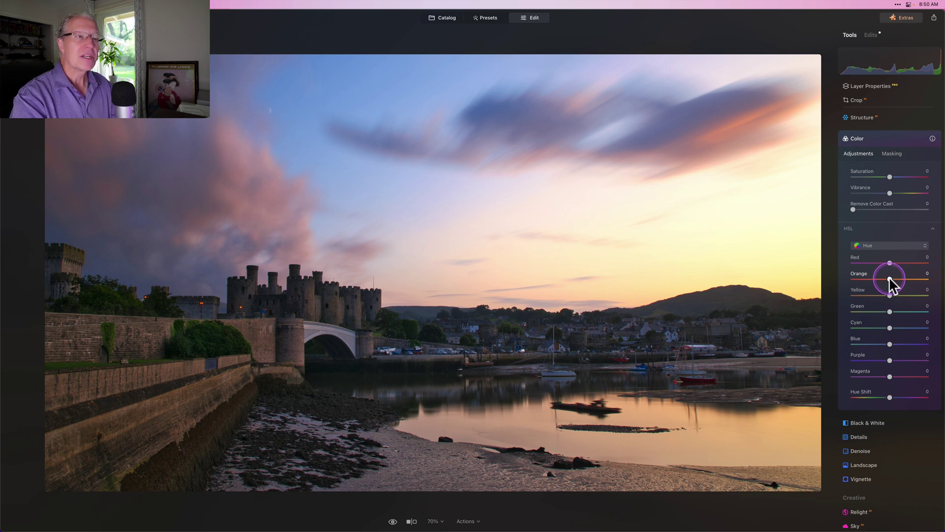
{"action": "left_click", "coordinate": [890, 289]}
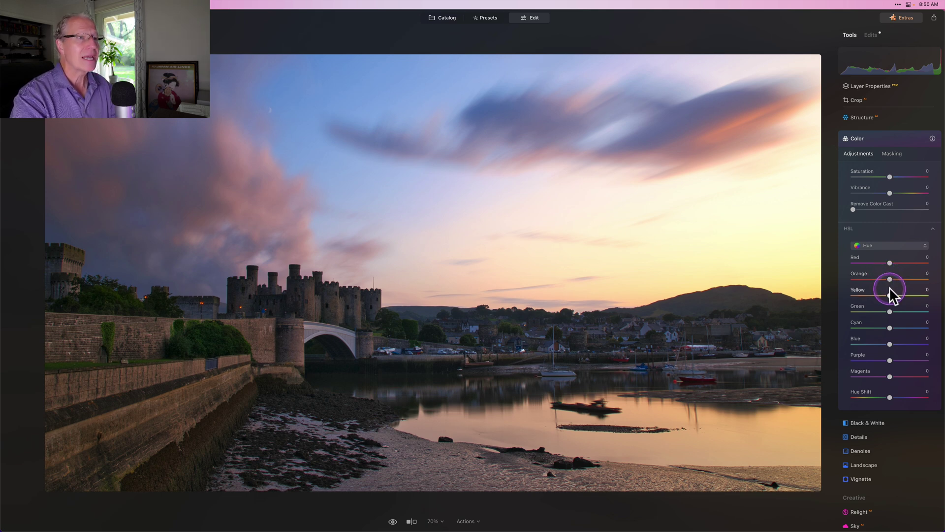
{"action": "left_click_drag", "start_coordinate": [888, 294], "coordinate": [879, 294]}
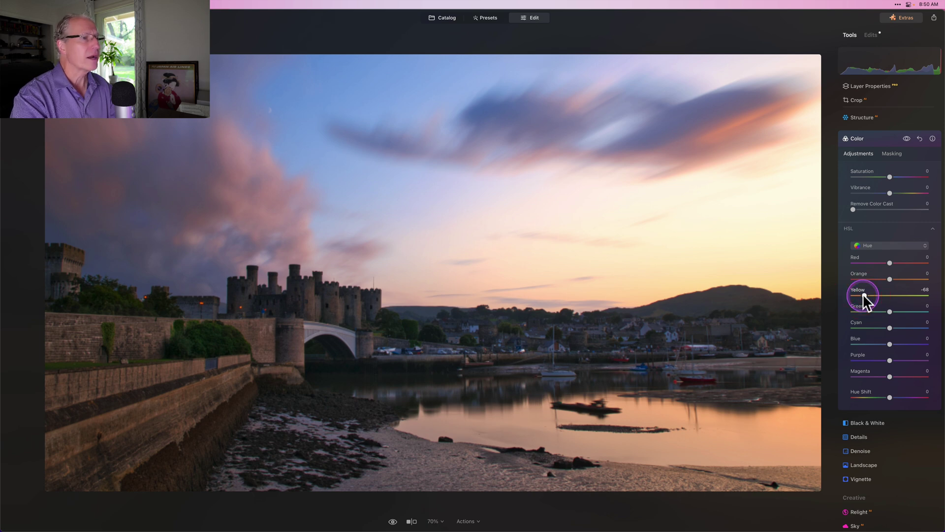
{"action": "left_click_drag", "start_coordinate": [863, 294], "coordinate": [863, 294]}
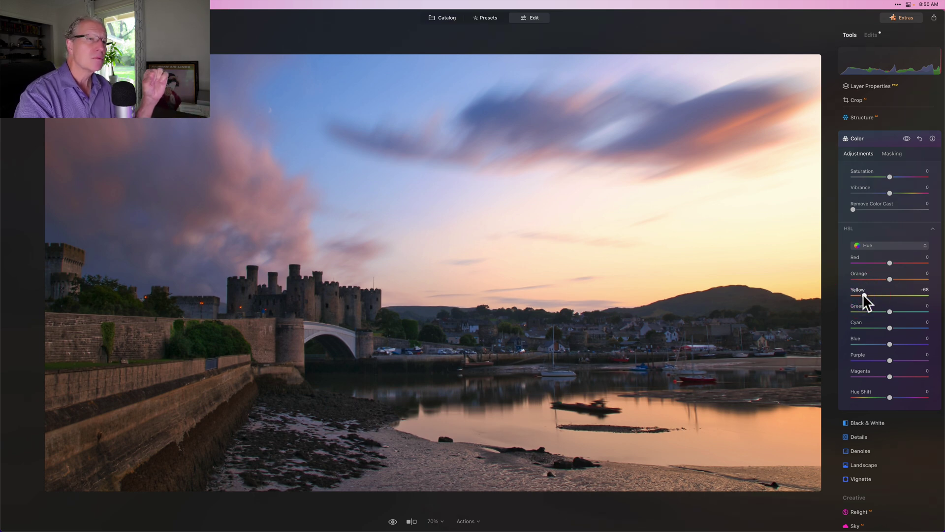
{"action": "left_click", "coordinate": [889, 280]}
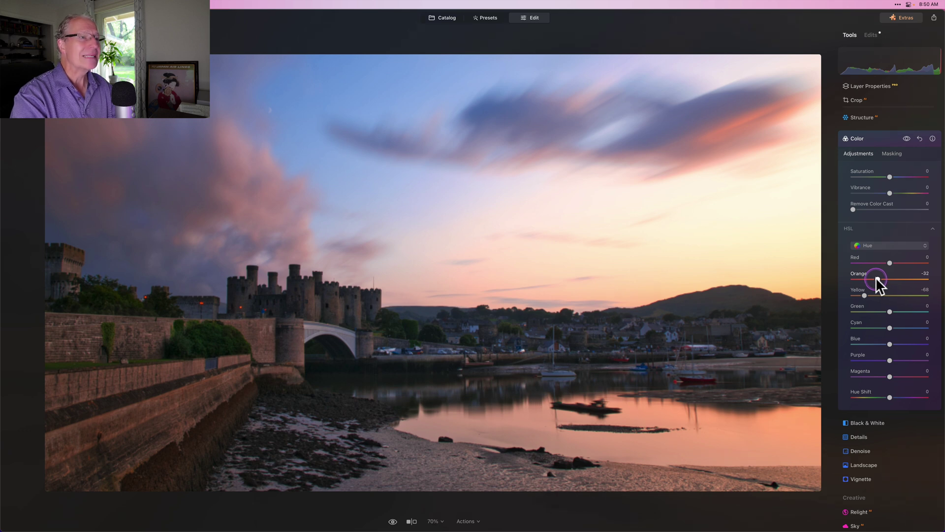
{"action": "left_click_drag", "start_coordinate": [875, 277], "coordinate": [876, 277]}
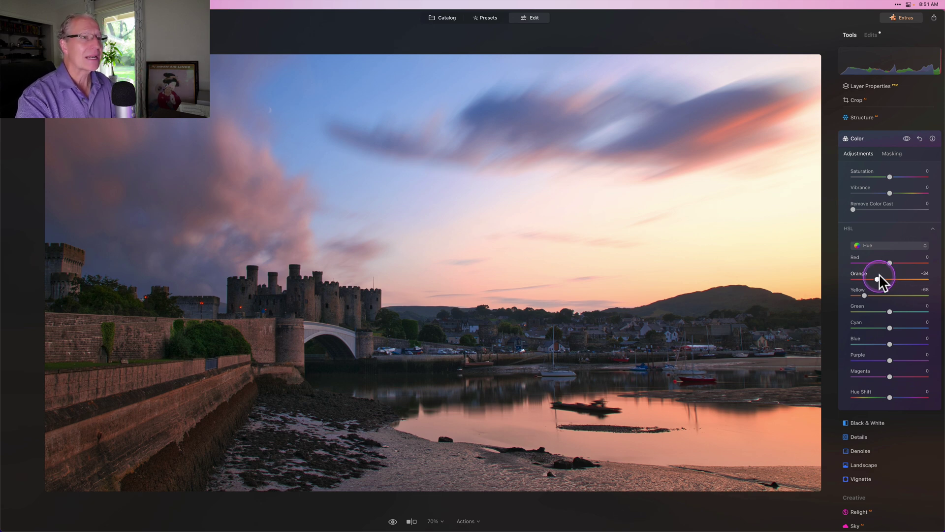
Switch HSL to Luminance and drop Yellow to -70.
{"action": "left_click", "coordinate": [879, 246]}
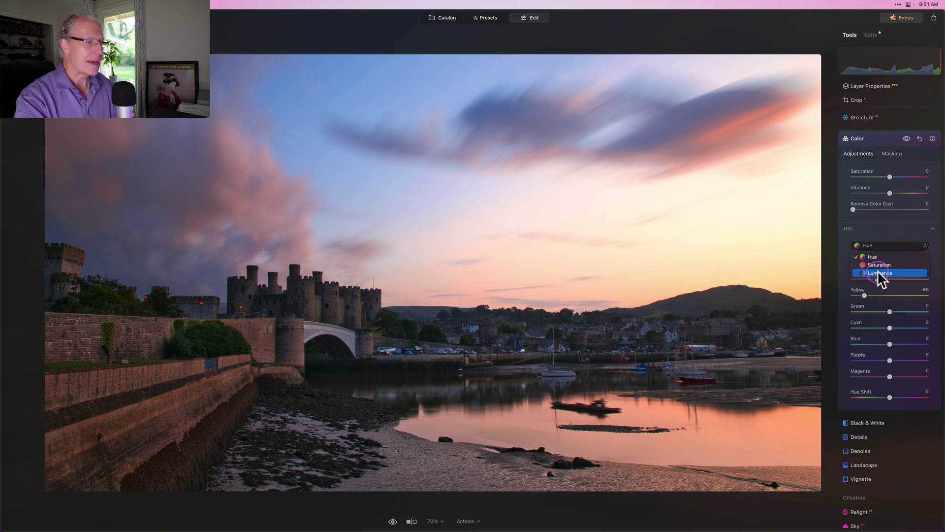
{"action": "left_click", "coordinate": [878, 272]}
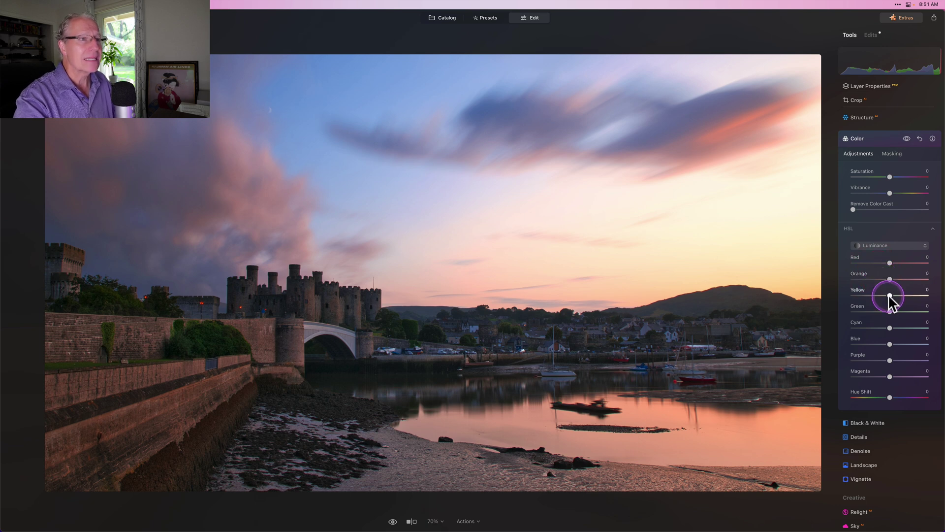
{"action": "left_click_drag", "start_coordinate": [885, 295], "coordinate": [866, 295]}
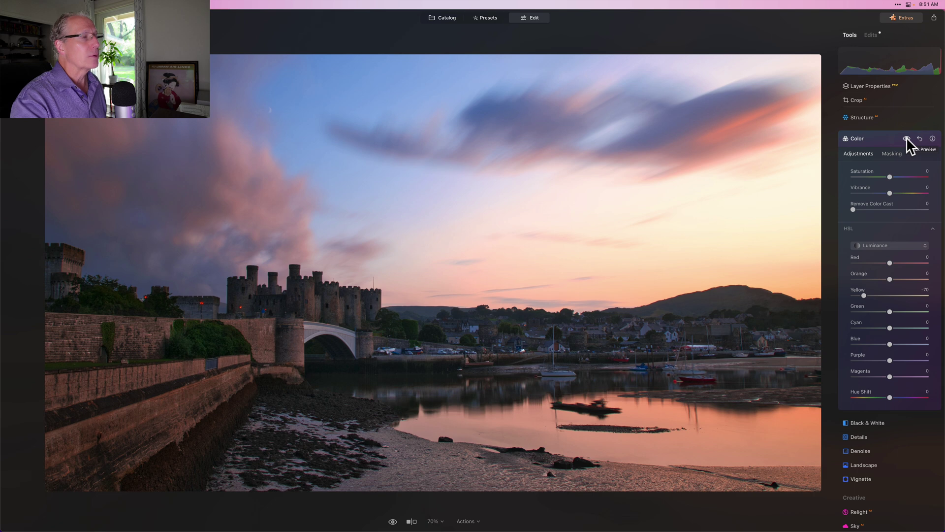
Compare the Color edits before and after, then collapse Color.
{"action": "left_click", "coordinate": [906, 138]}
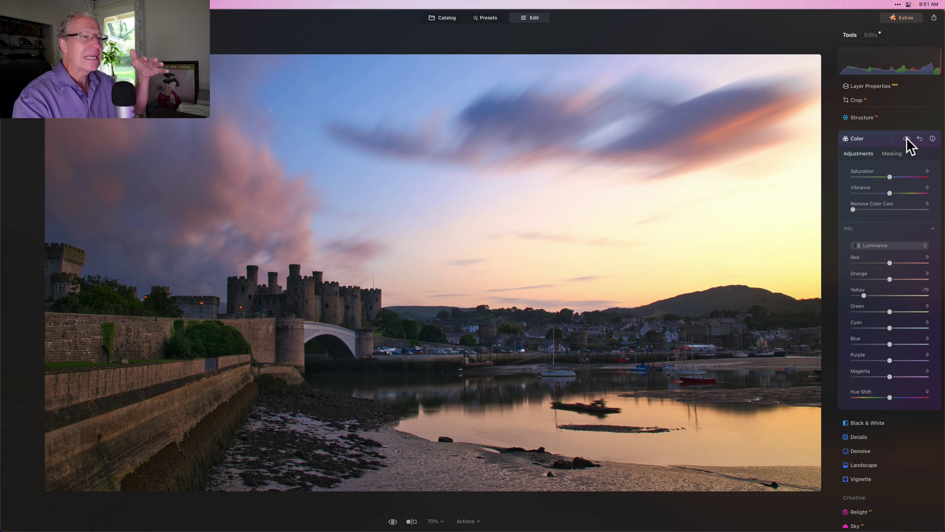
{"action": "left_click", "coordinate": [907, 138]}
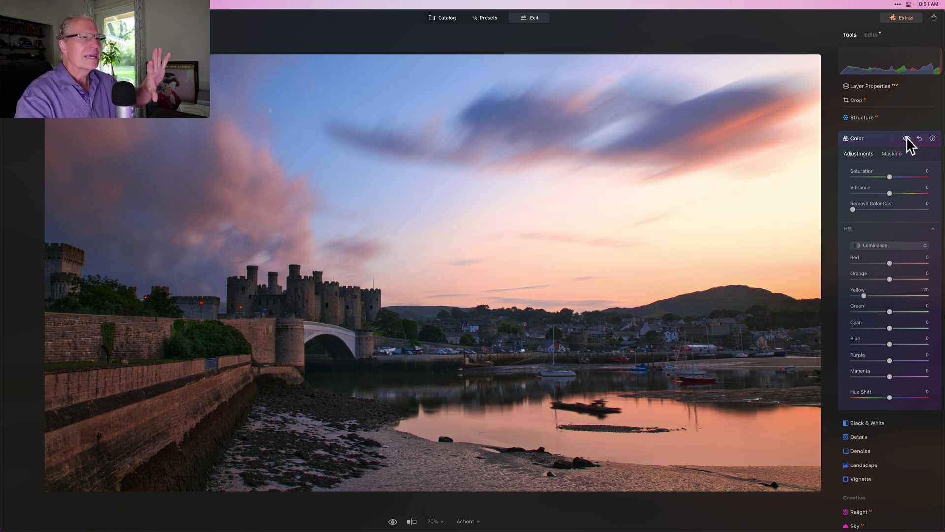
{"action": "left_click", "coordinate": [887, 138]}
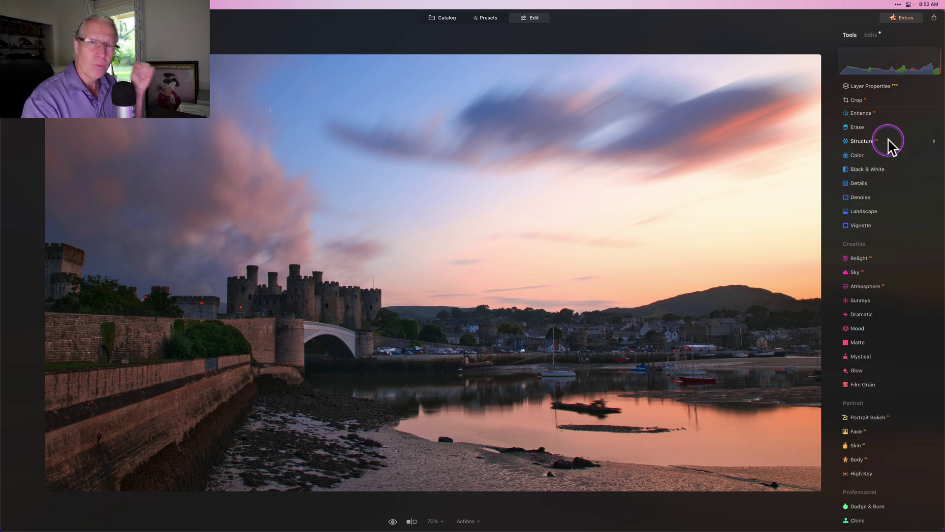
Raise the Enhance AI Accent to 20, compare it off and on, then collapse Enhance.
{"action": "scroll", "coordinate": [851, 229], "scroll_direction": "up", "scroll_amount": 5}
{"action": "scroll", "coordinate": [852, 229], "scroll_direction": "up", "scroll_amount": 1}
{"action": "left_click", "coordinate": [862, 234]}
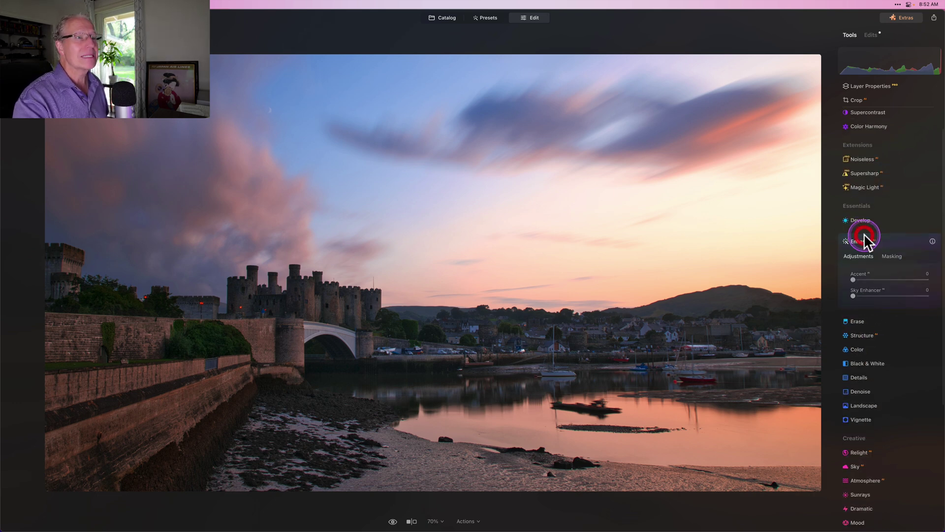
{"action": "left_click_drag", "start_coordinate": [854, 227], "coordinate": [865, 226]}
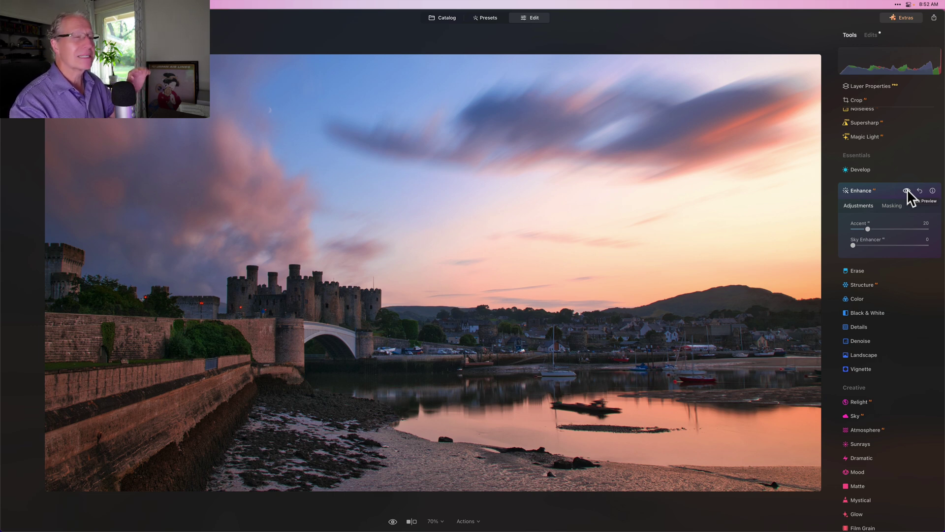
{"action": "left_click", "coordinate": [907, 190]}
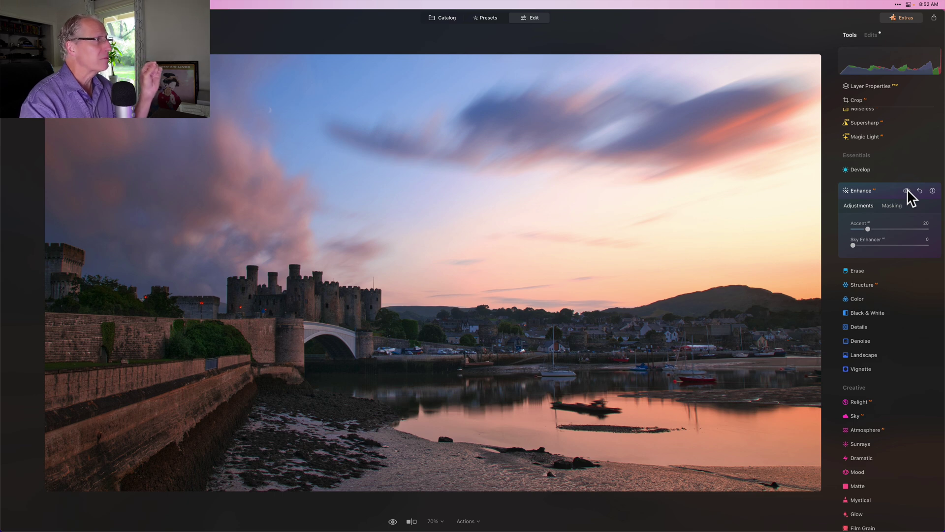
{"action": "left_click", "coordinate": [907, 190]}
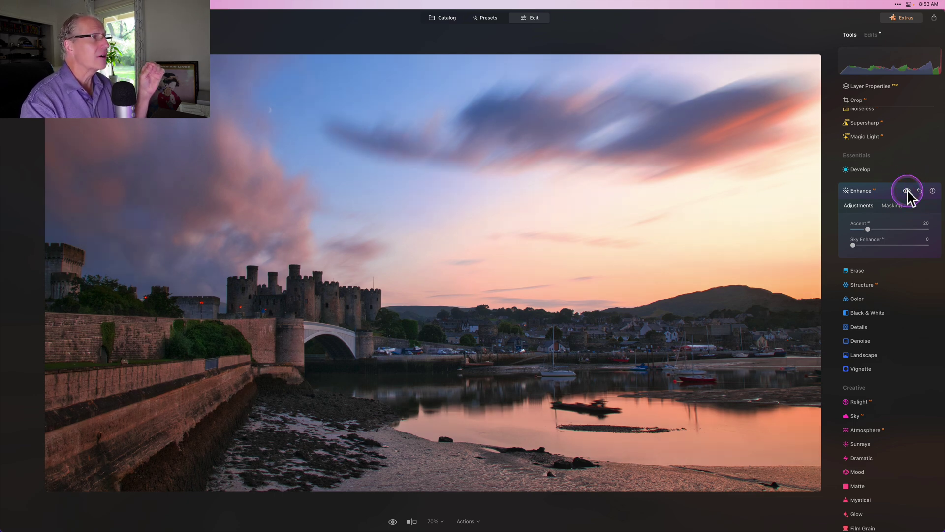
{"action": "left_click", "coordinate": [882, 189]}
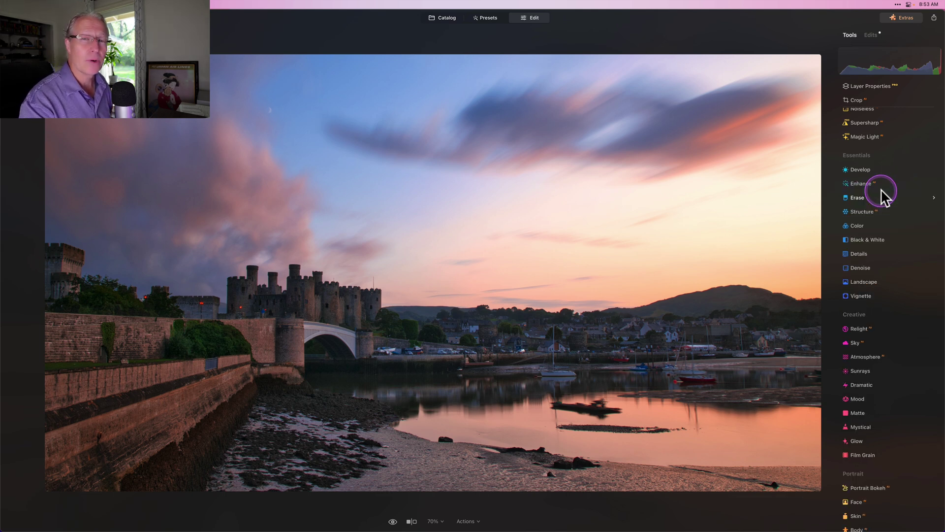
Set a Vignette of Amount -38, Size 31, Roundness and Feather 100, Inner Light 24, centred on the bridge.
{"action": "left_click", "coordinate": [869, 295]}
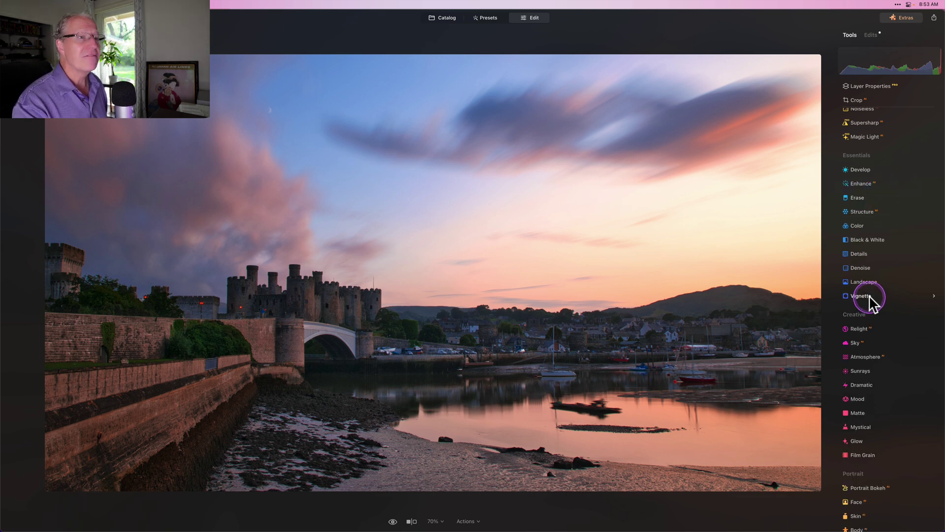
{"action": "left_click", "coordinate": [881, 243]}
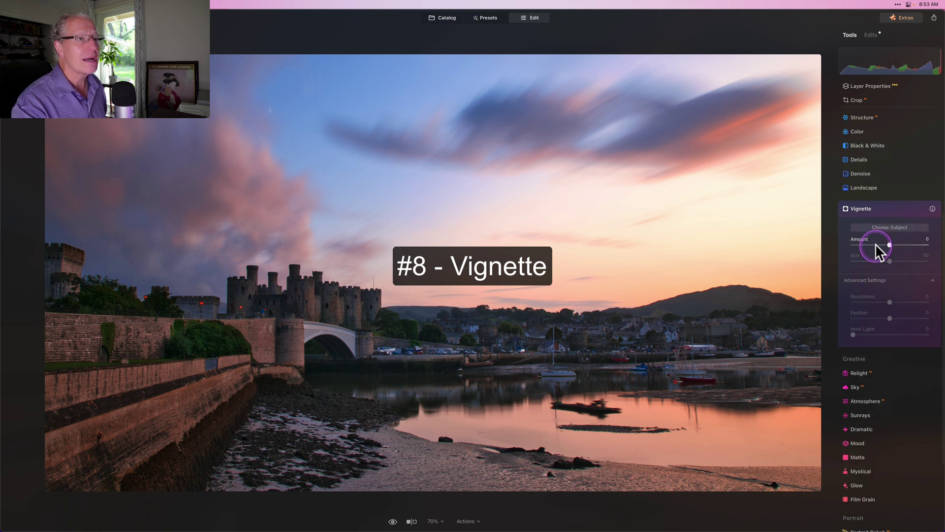
{"action": "left_click", "coordinate": [875, 260]}
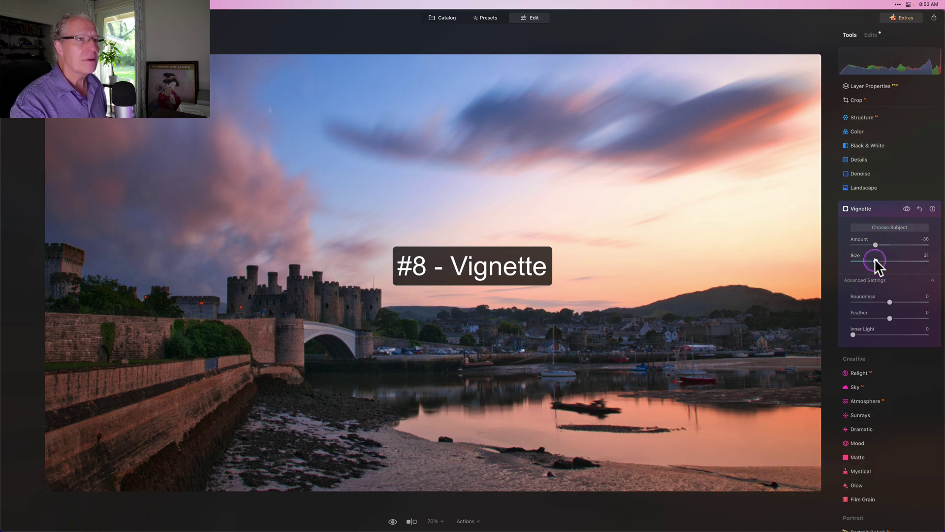
{"action": "left_click_drag", "start_coordinate": [889, 301], "coordinate": [937, 319]}
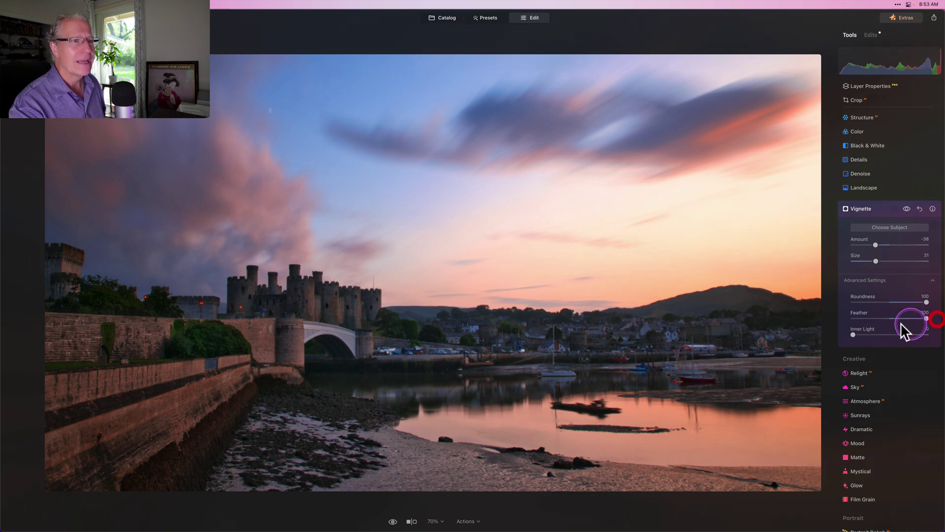
{"action": "left_click_drag", "start_coordinate": [853, 334], "coordinate": [871, 334]}
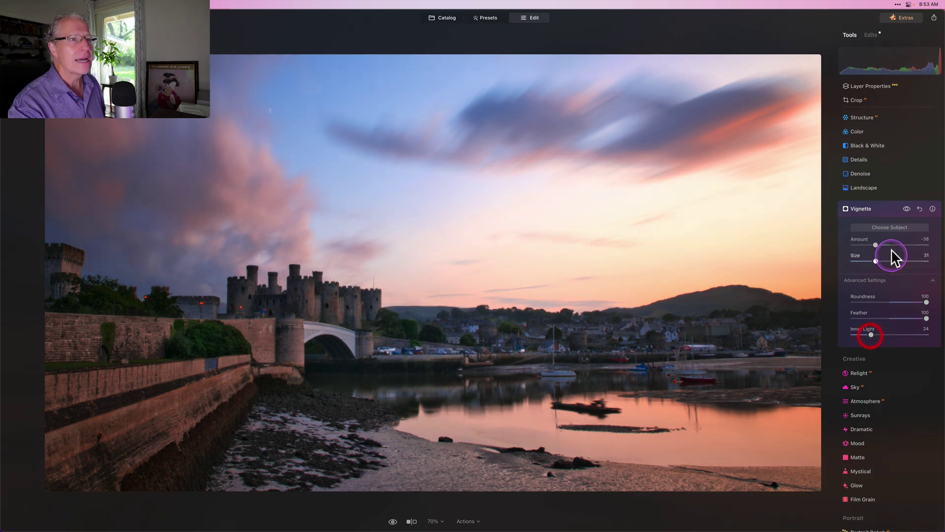
{"action": "left_click", "coordinate": [889, 226]}
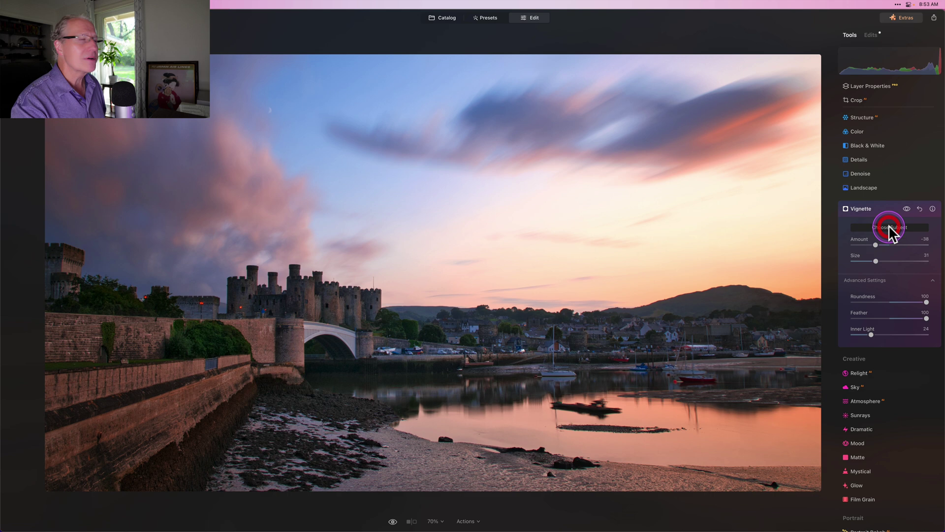
{"action": "left_click", "coordinate": [314, 316]}
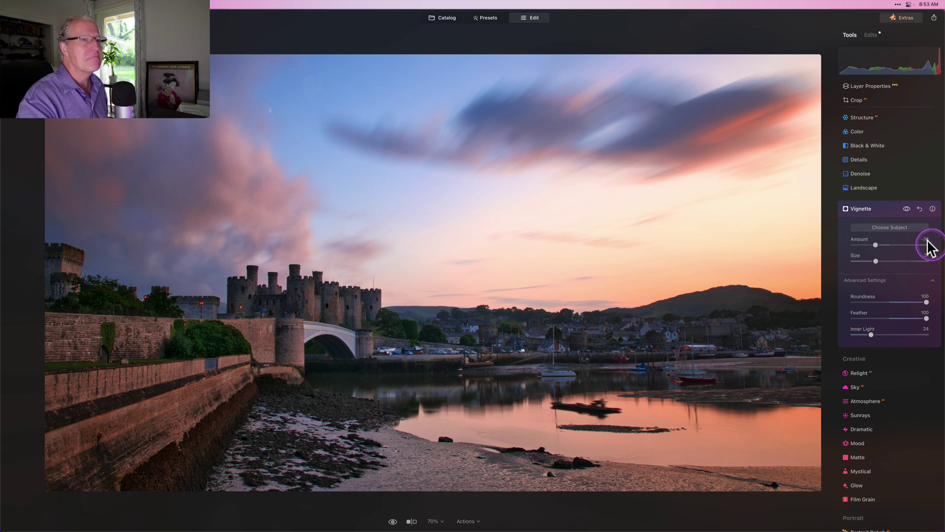
Compare the photo with the vignette hidden and shown, then collapse the Vignette panel.
{"action": "left_click", "coordinate": [907, 209]}
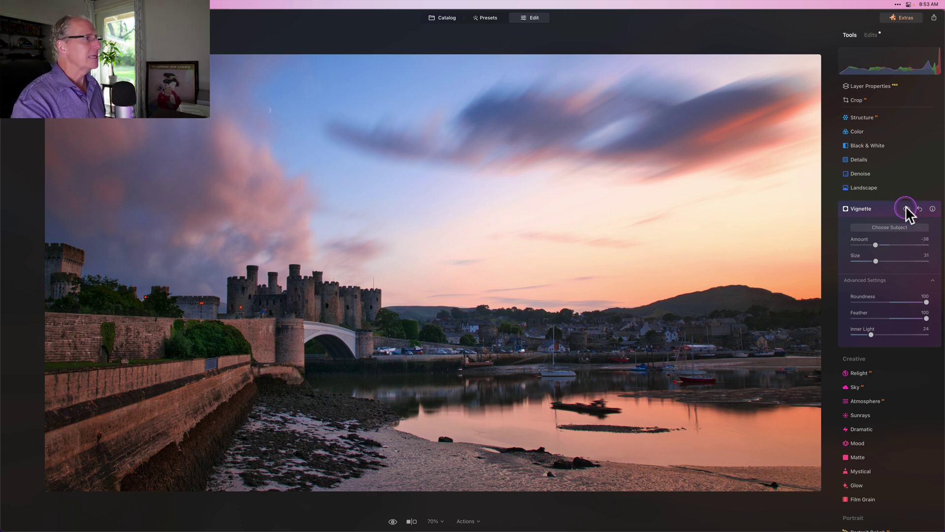
{"action": "left_click", "coordinate": [906, 208]}
{"action": "left_click", "coordinate": [906, 208]}
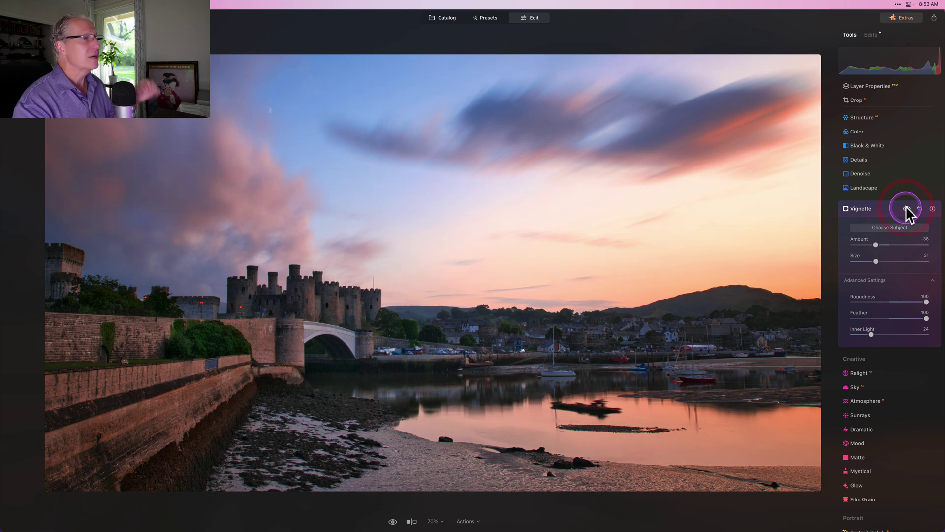
{"action": "left_click", "coordinate": [872, 335]}
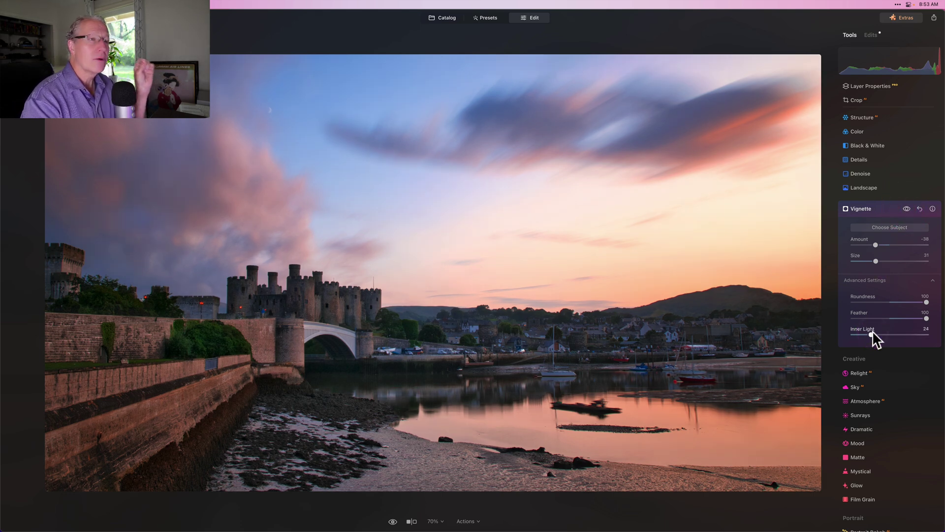
{"action": "left_click", "coordinate": [892, 227]}
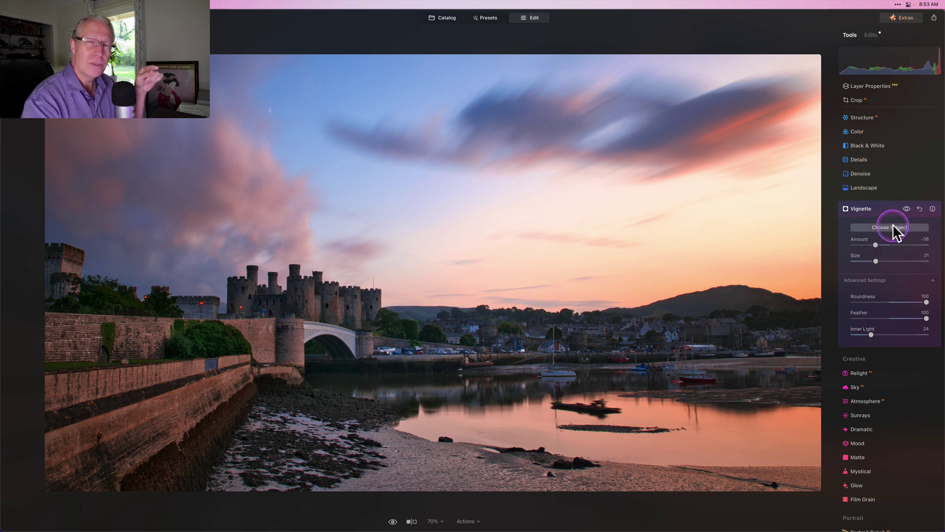
{"action": "left_click", "coordinate": [870, 333]}
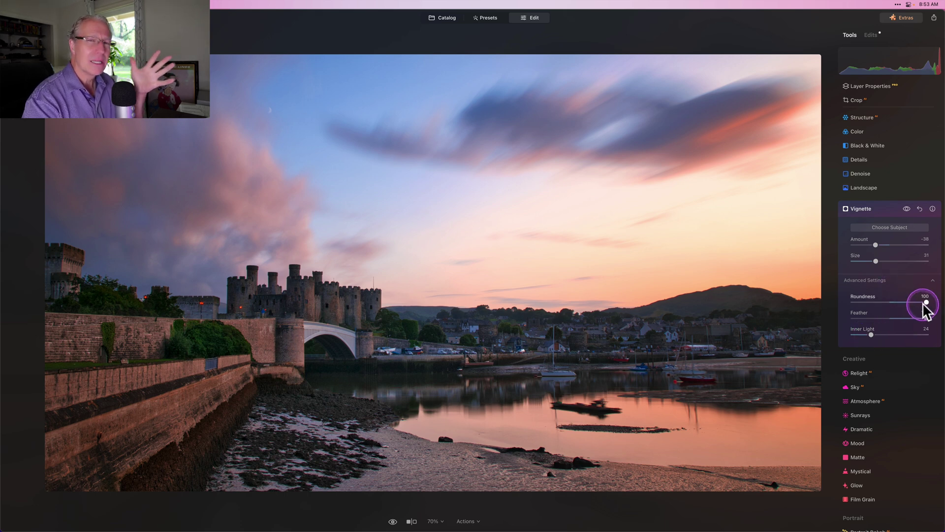
{"action": "left_click", "coordinate": [906, 209]}
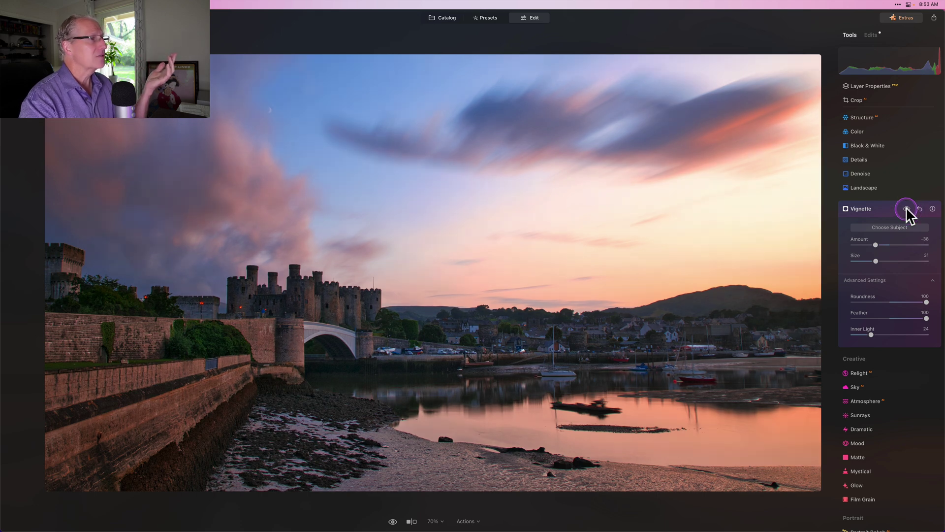
{"action": "left_click", "coordinate": [906, 209]}
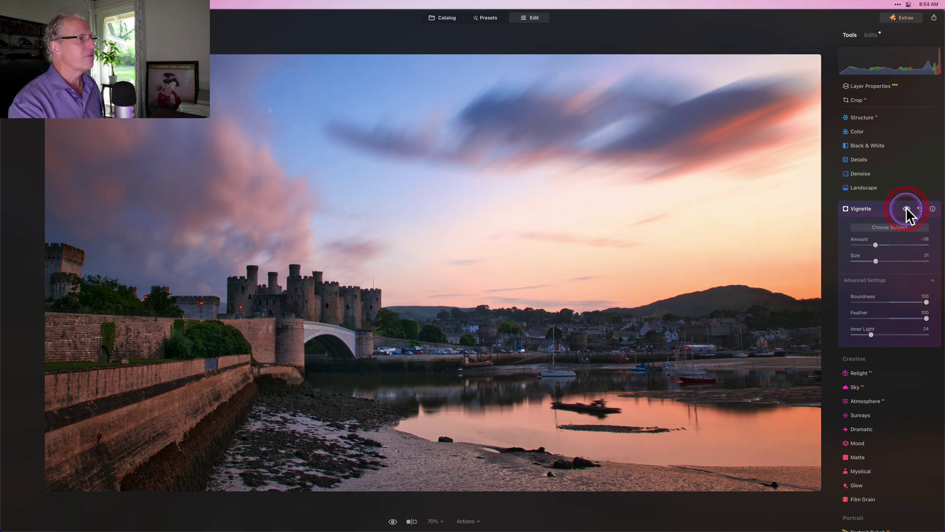
{"action": "left_click", "coordinate": [886, 209]}
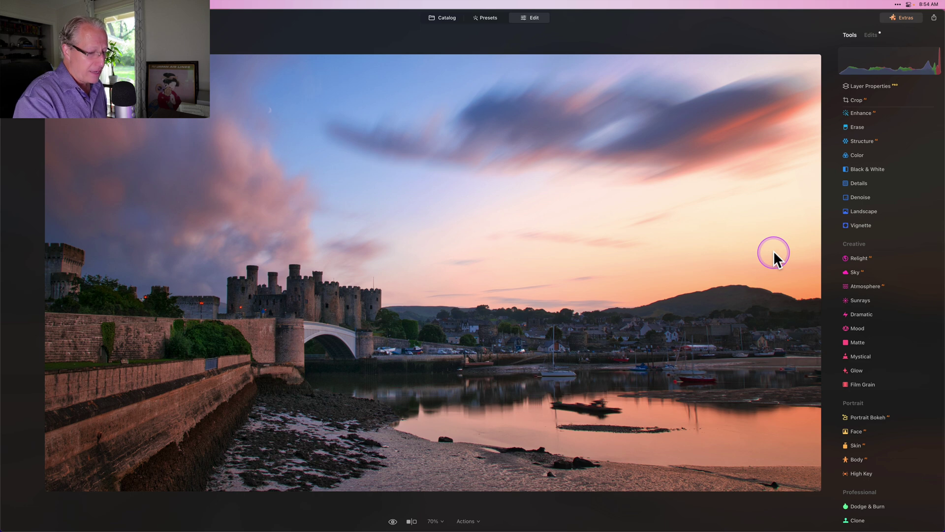
{"action": "key", "text": "backslash"}
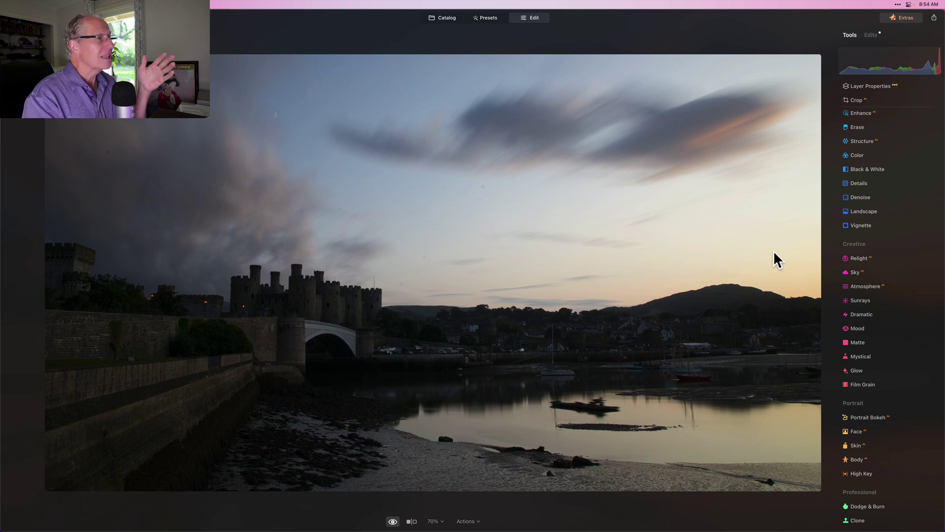
{"action": "key", "text": "backslash"}
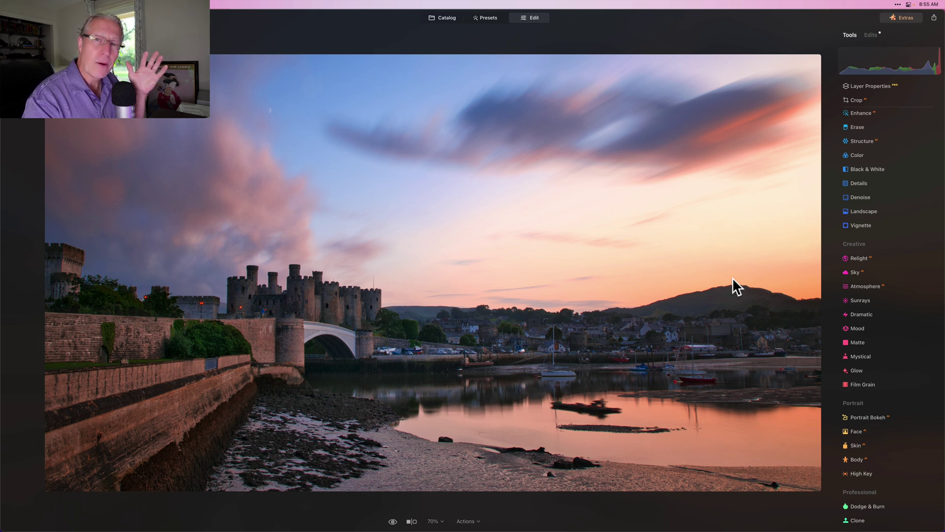
{"action": "key", "text": "backslash"}
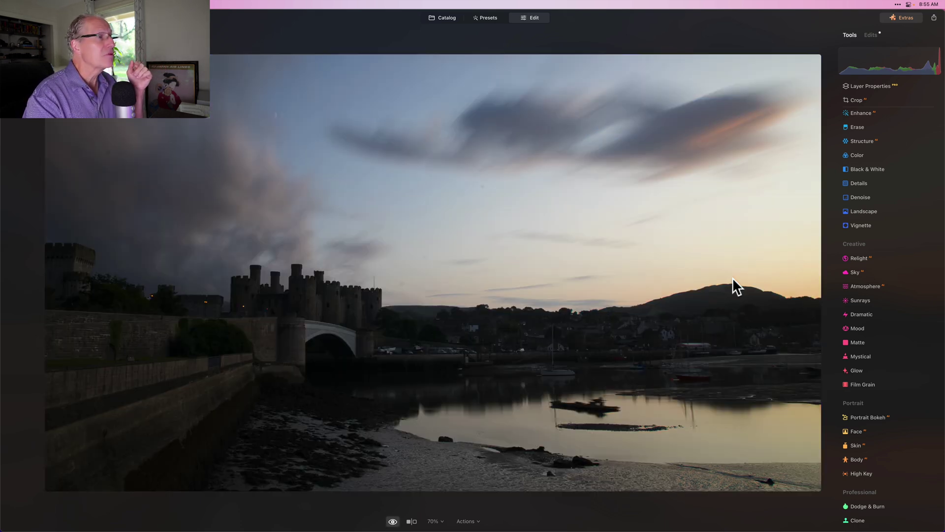
{"action": "key", "text": "backslash"}
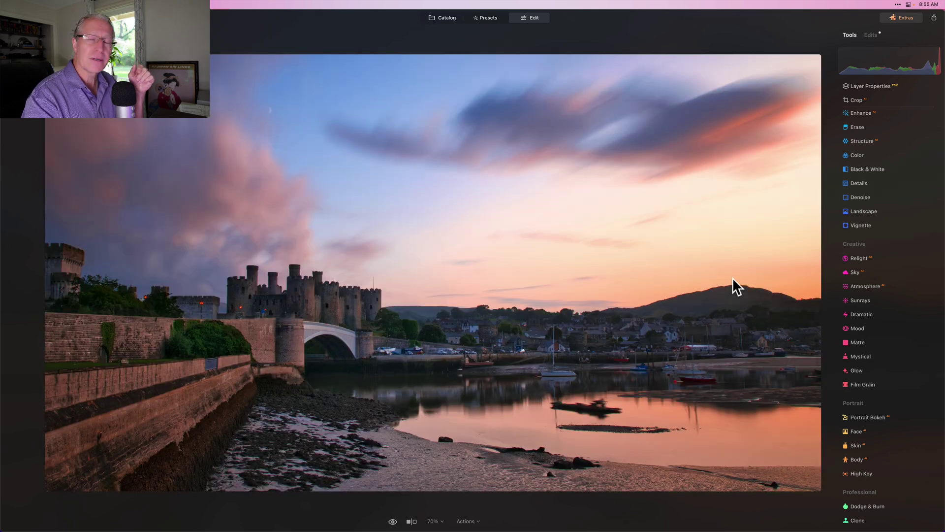